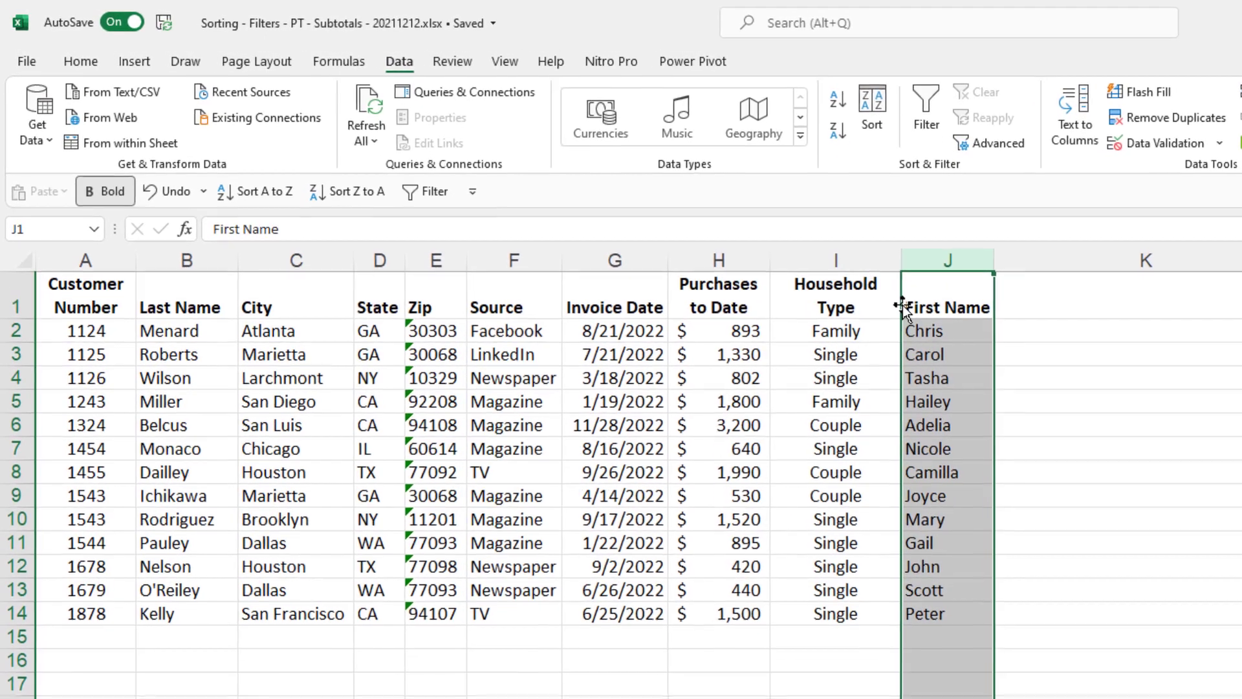
- Move the First Name column into column C, between Last Name and City, shifting later columns right
mouse_move(903, 307)
left_mouse_down()
mouse_move(898, 317)
mouse_move(587, 319)
mouse_move(729, 353)
mouse_move(533, 352)
mouse_move(264, 314)
left_mouse_up()
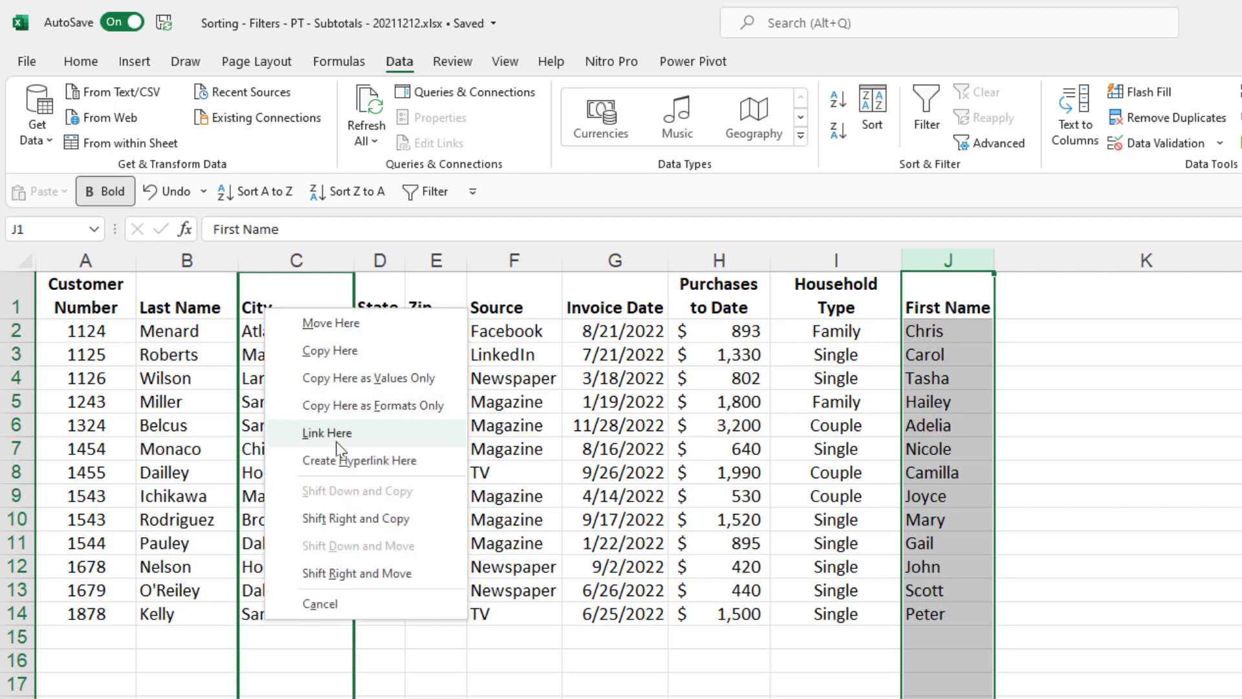
left_click(377, 576)
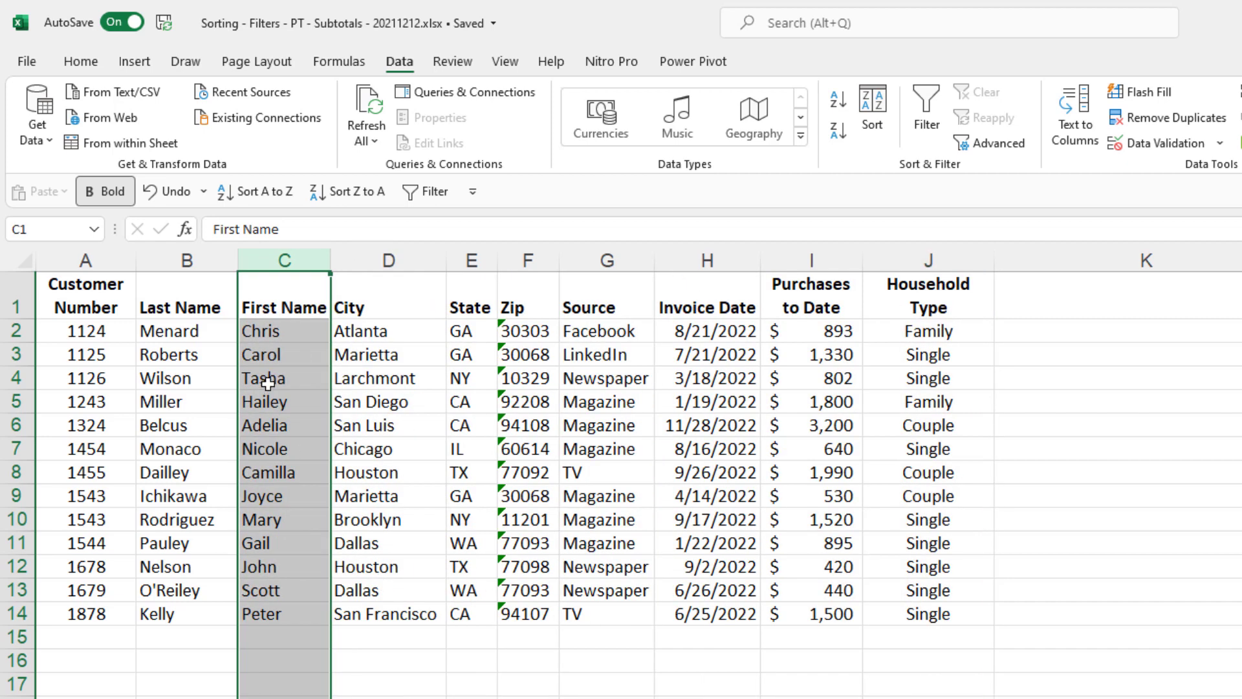
left_click(266, 382)
left_click(283, 260)
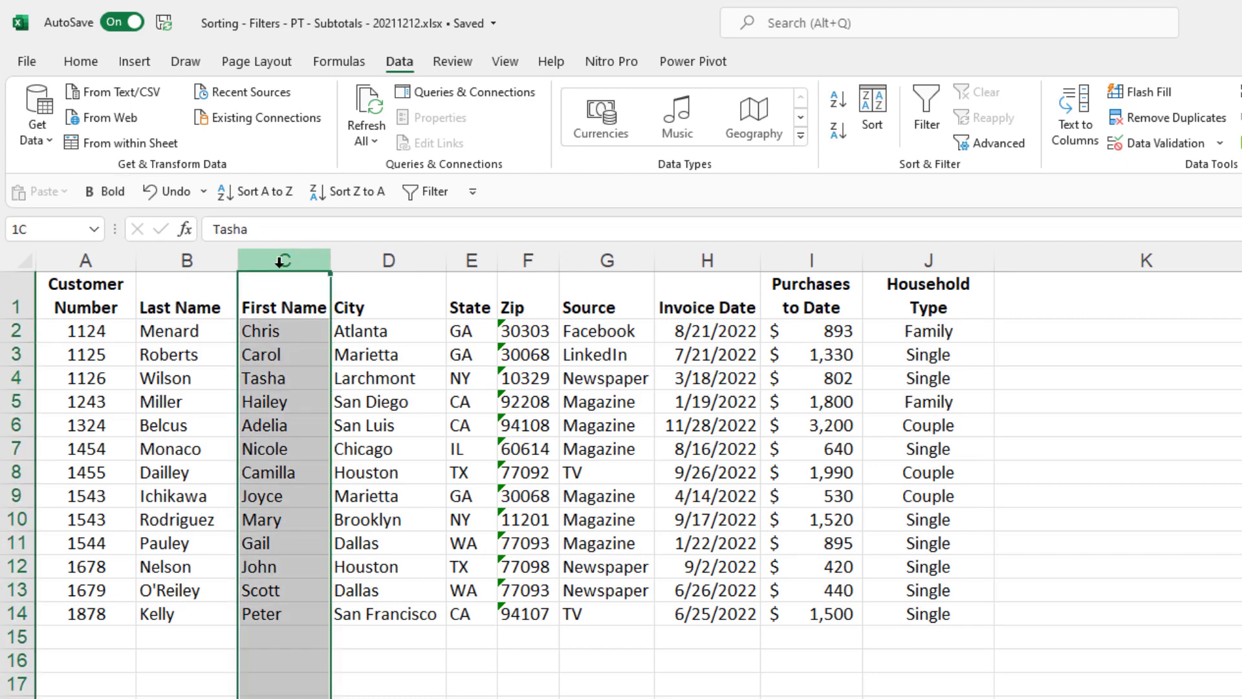
left_click(527, 262)
- Move the Zip column after Household Type so it becomes the last column, J
left_click_drag(509, 290, 1033, 348)
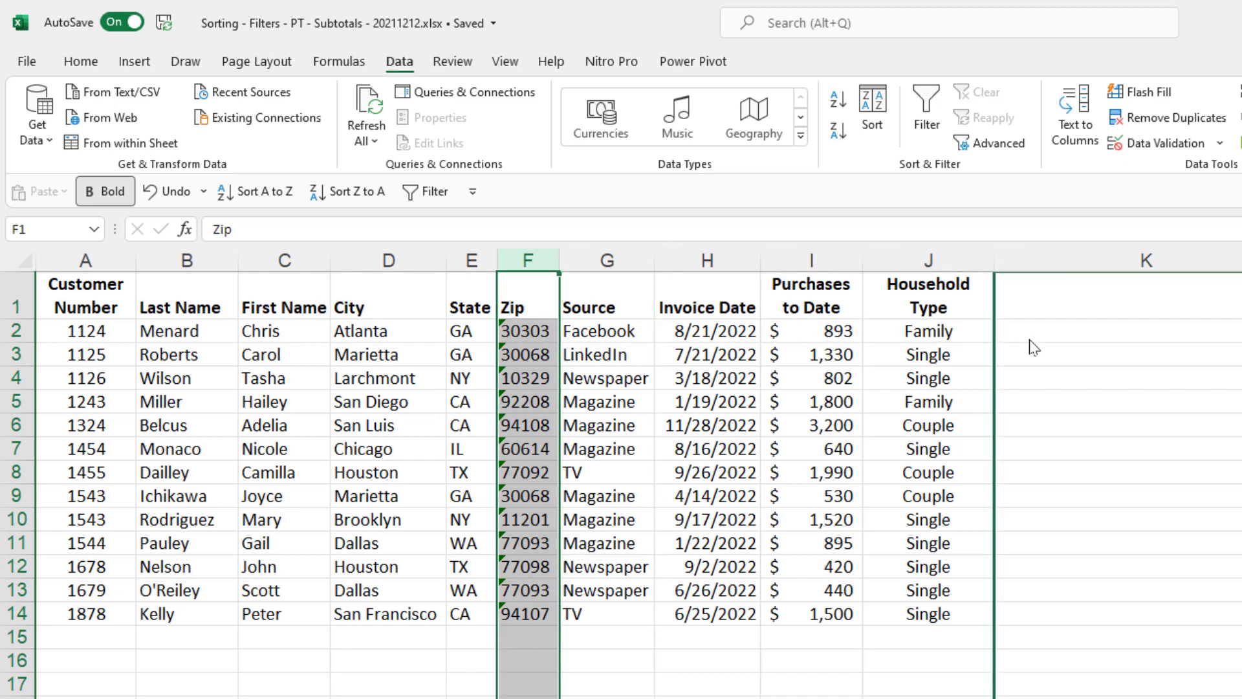
left_click_drag(1033, 348, 1033, 348)
left_click(1123, 614)
left_click(707, 473)
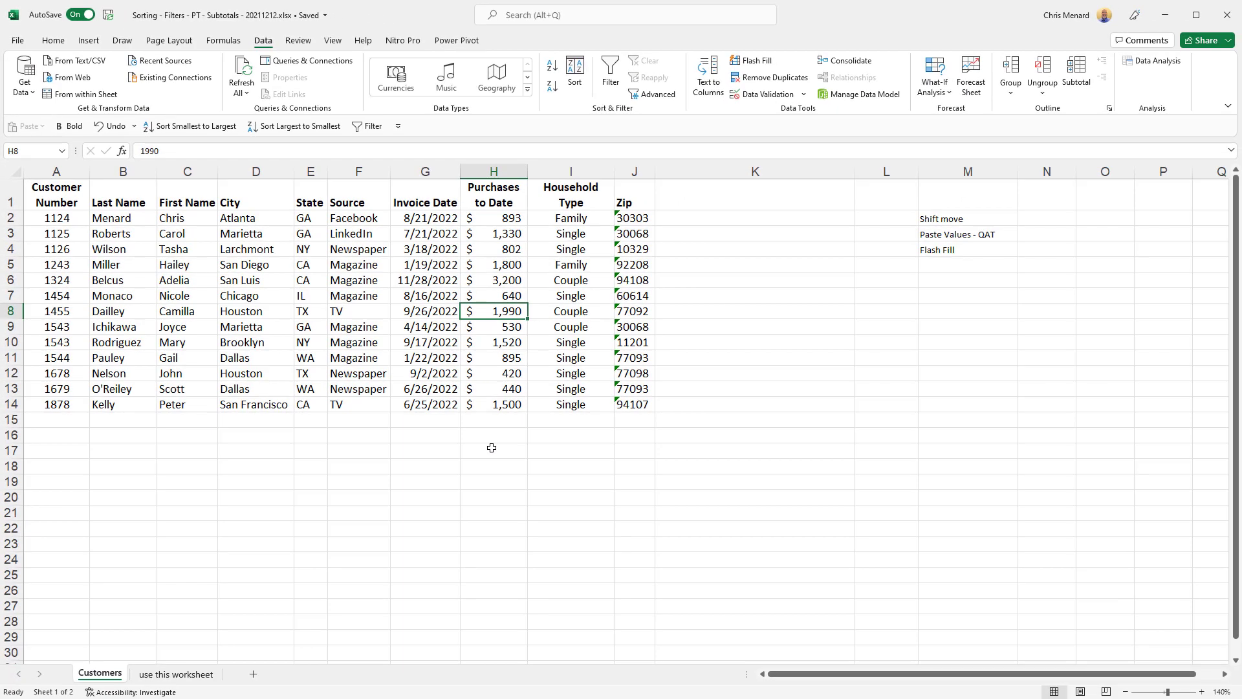
- Insert =SUM(H2:H16) in H17, totalling the purchases to $15,960
left_click(491, 445)
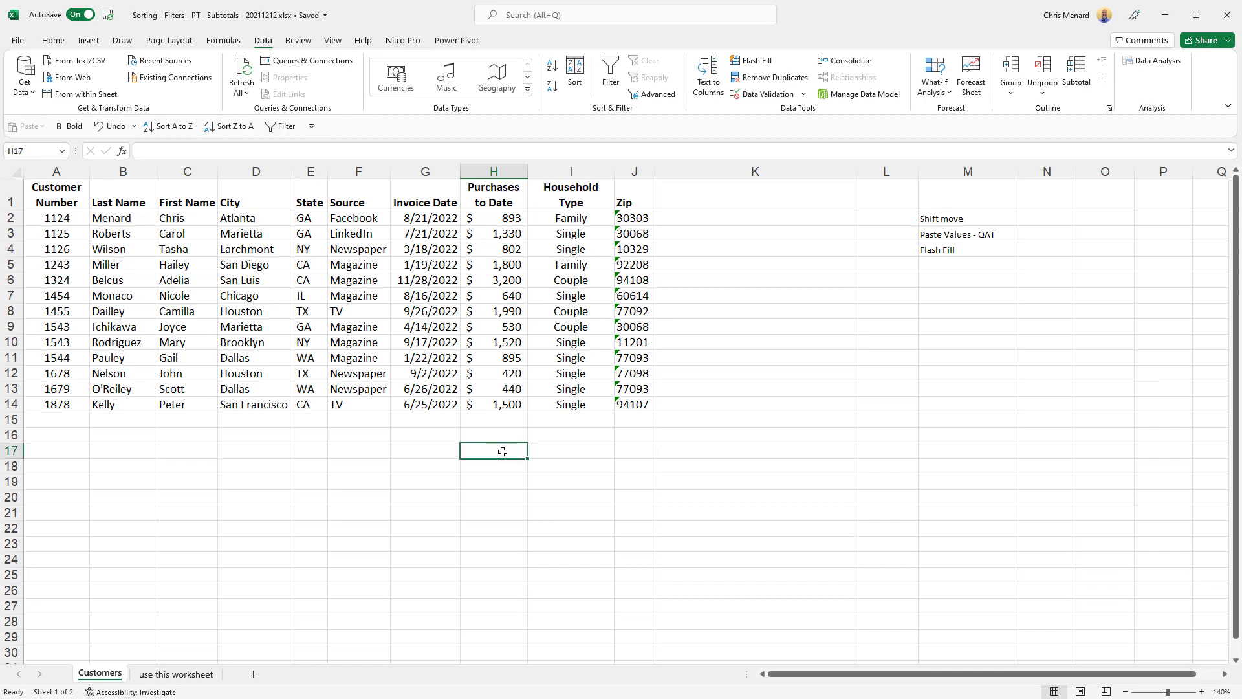
key("alt+equal")
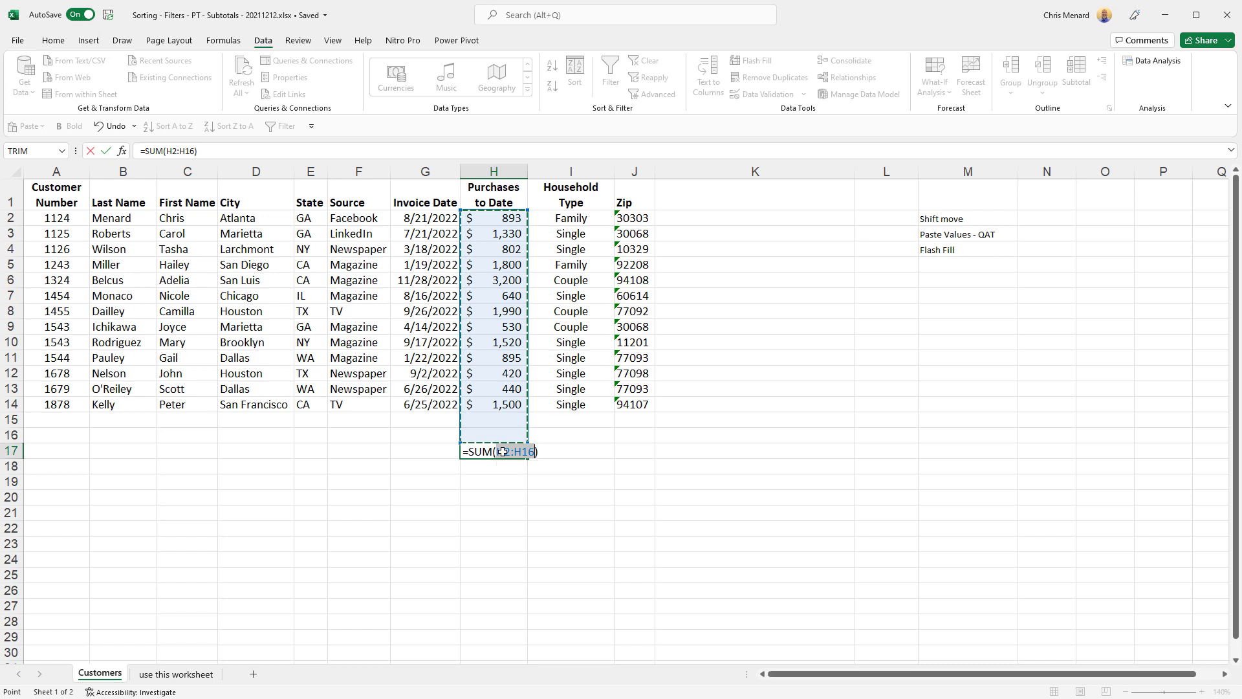
key("ctrl+Return")
- Copy the H17 total, paste it as a value into K17, then undo that paste
right_click(502, 451)
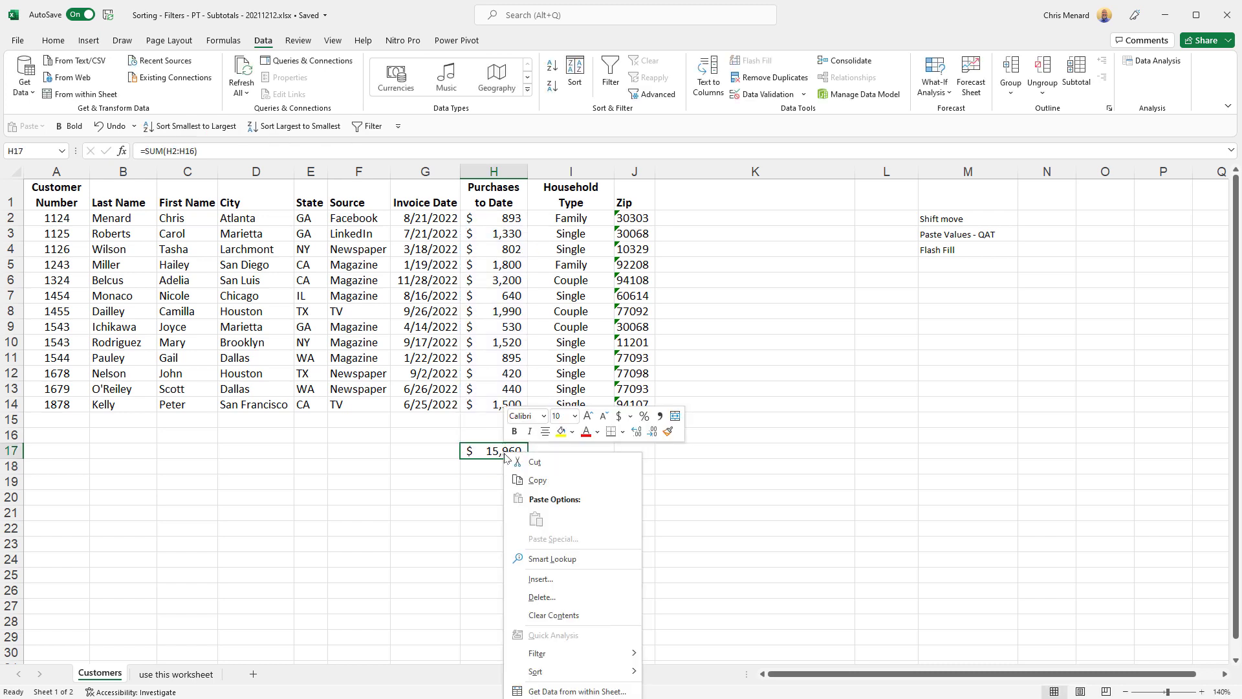
left_click(527, 480)
left_click(672, 453)
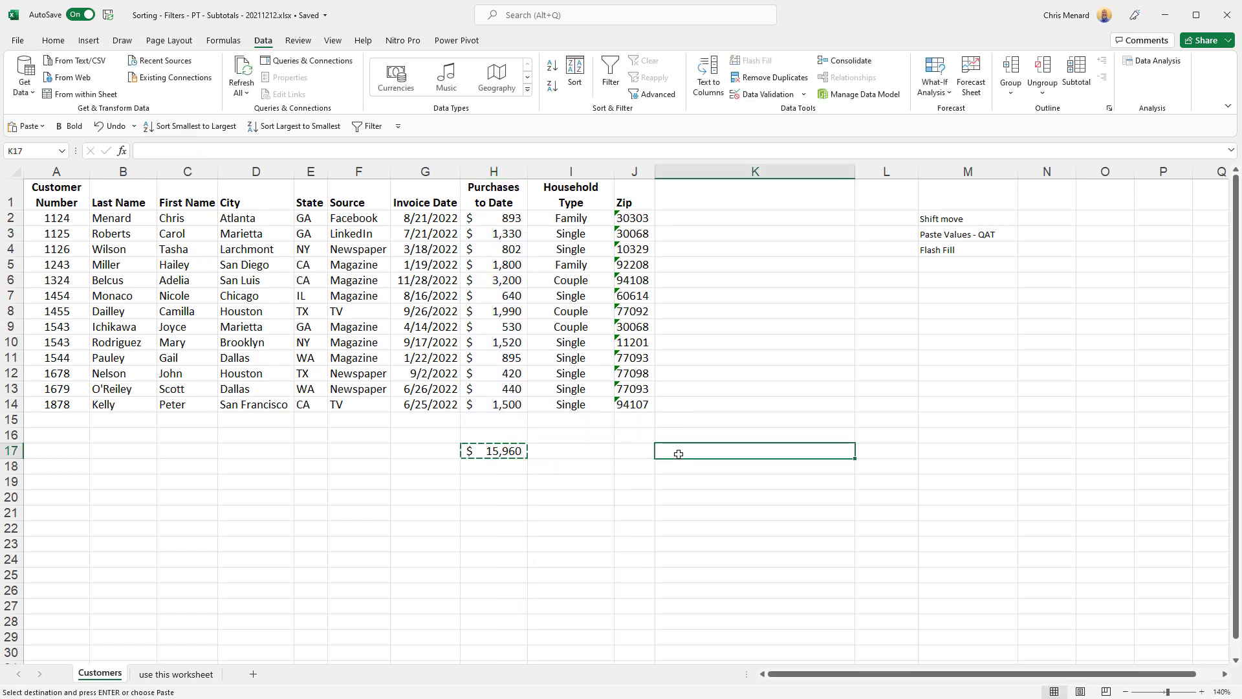
right_click(679, 452)
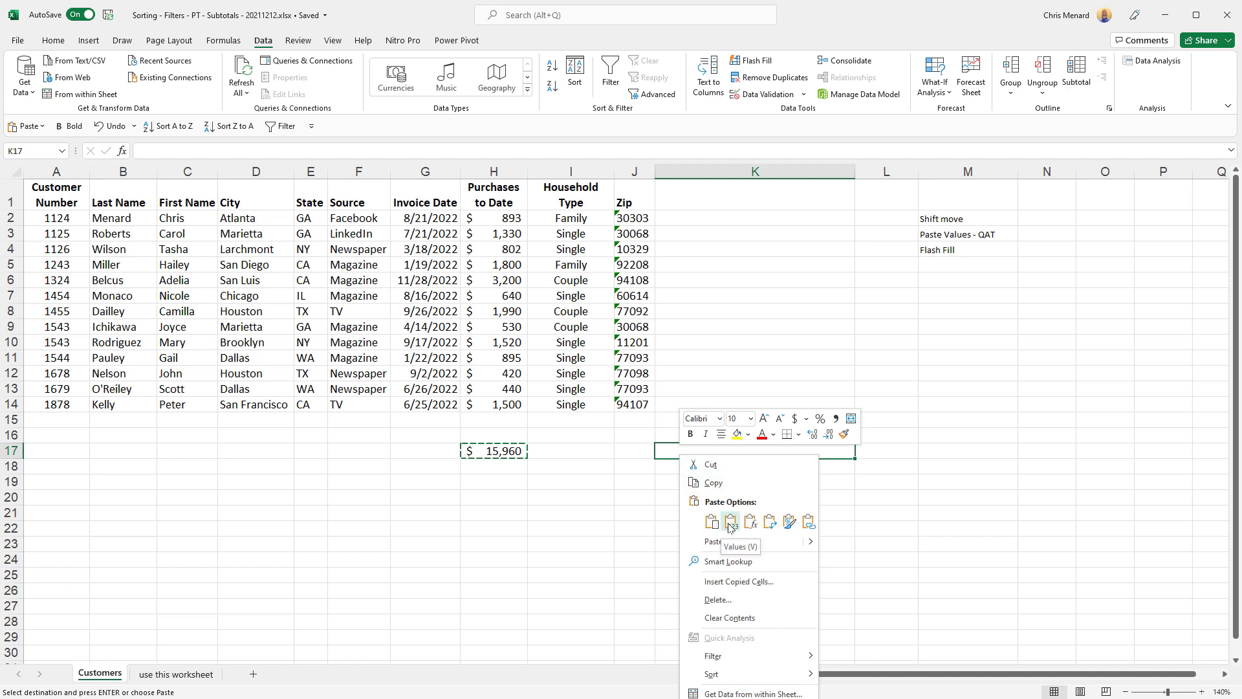
right_click(682, 452)
left_click(674, 449)
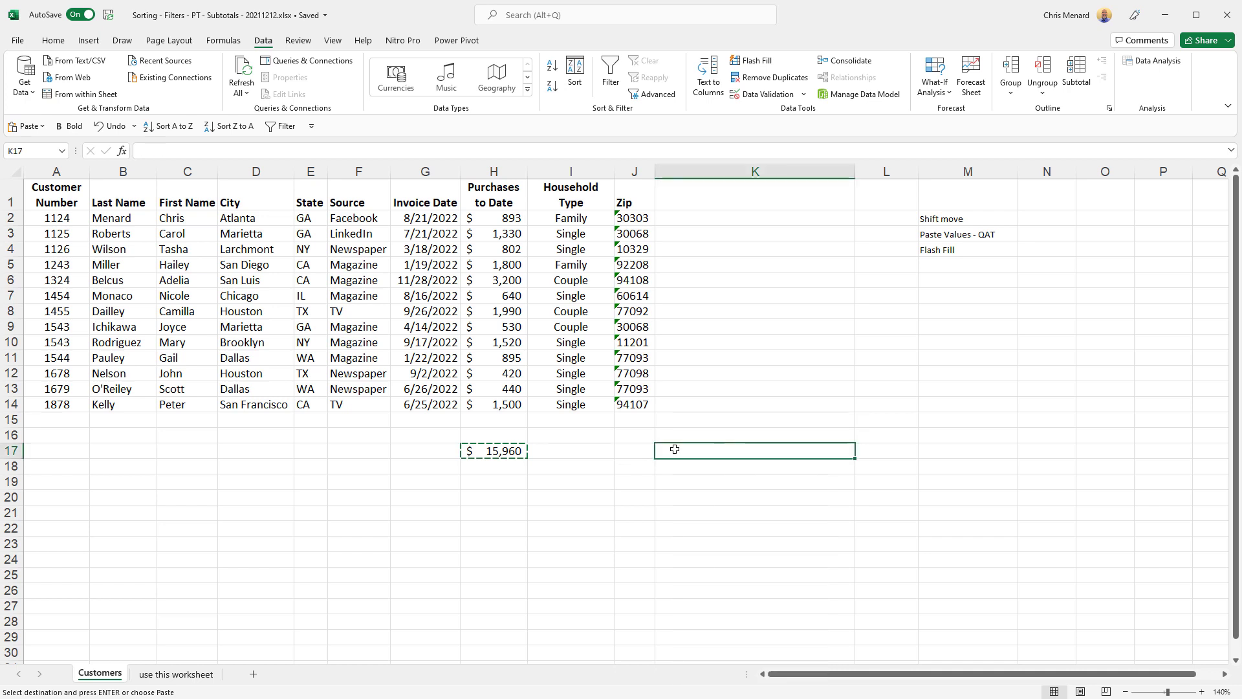
right_click(514, 453)
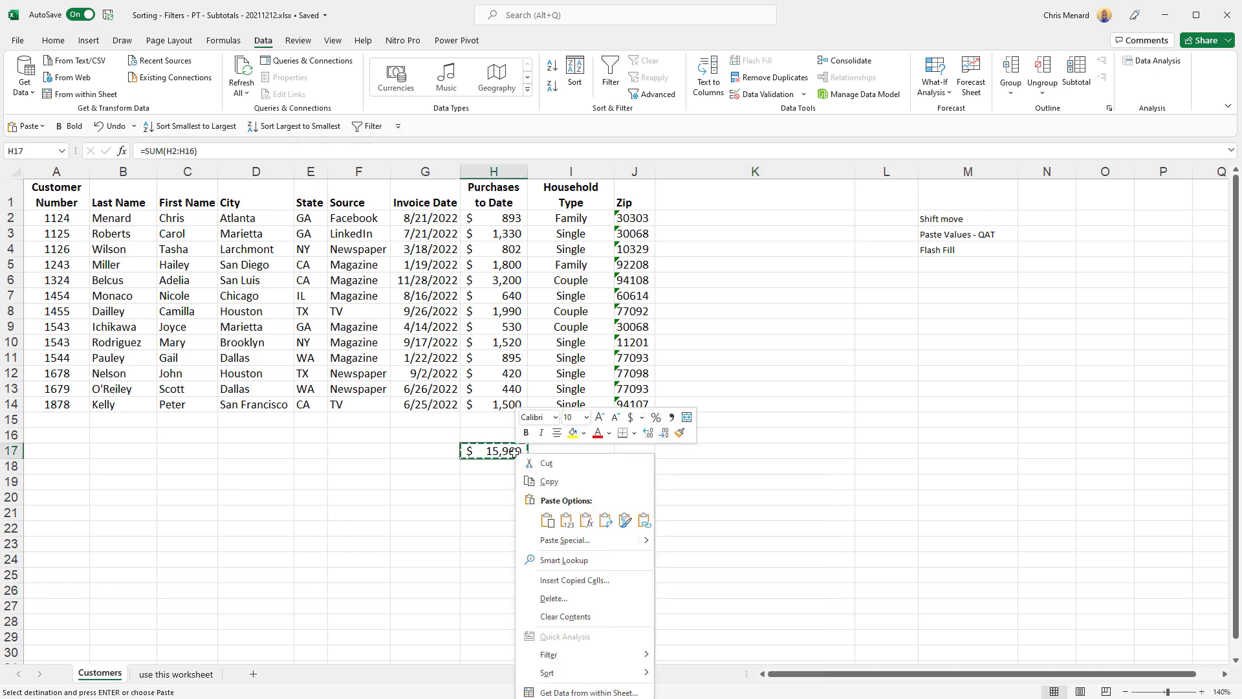
left_click(726, 446)
key("alt+h")
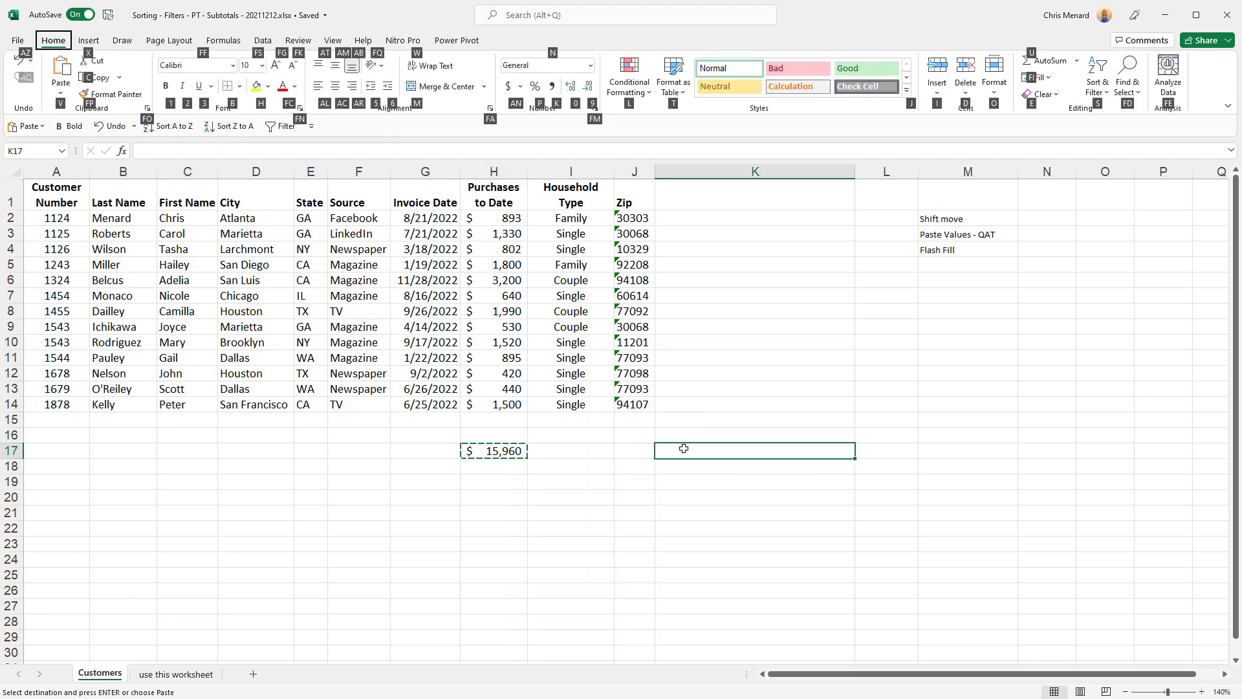
key("v")
key("v")
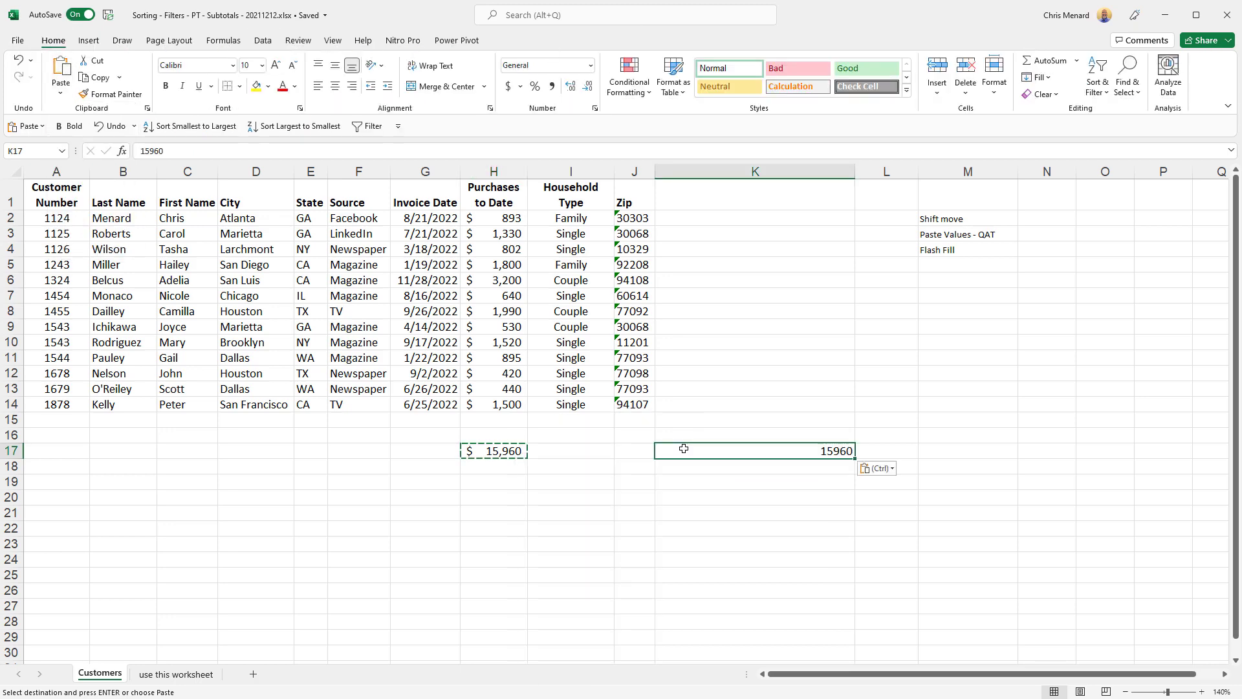
key("ctrl+z")
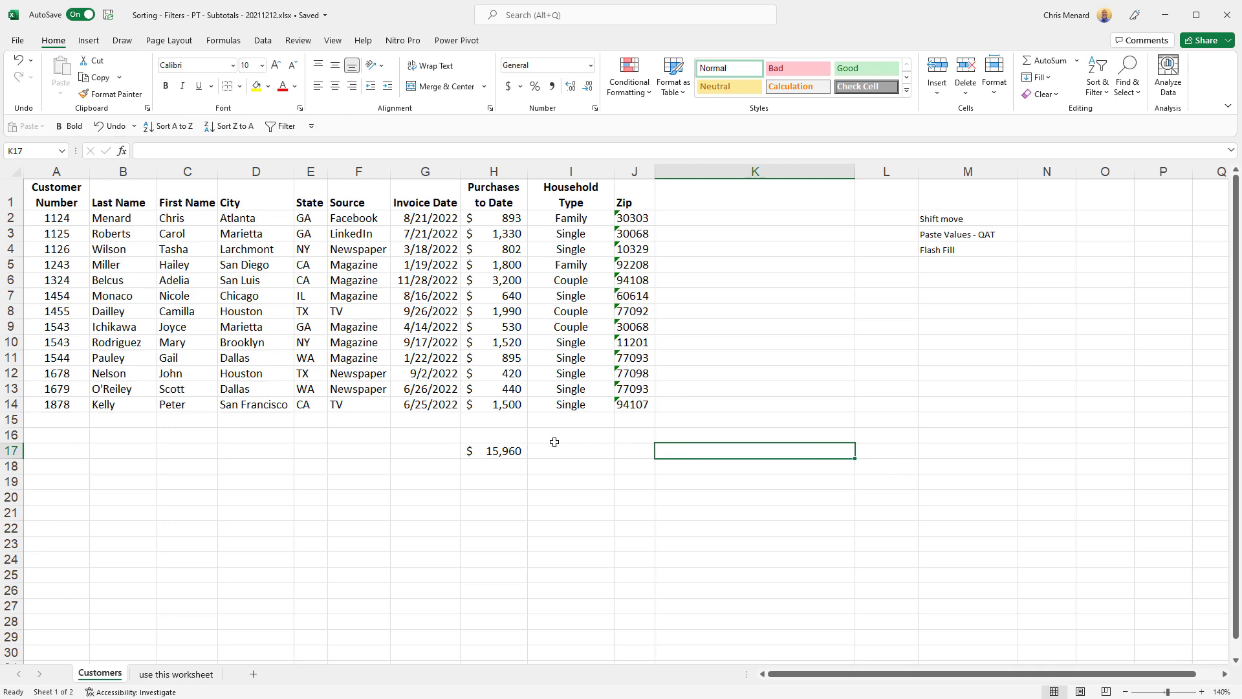
left_click(516, 453)
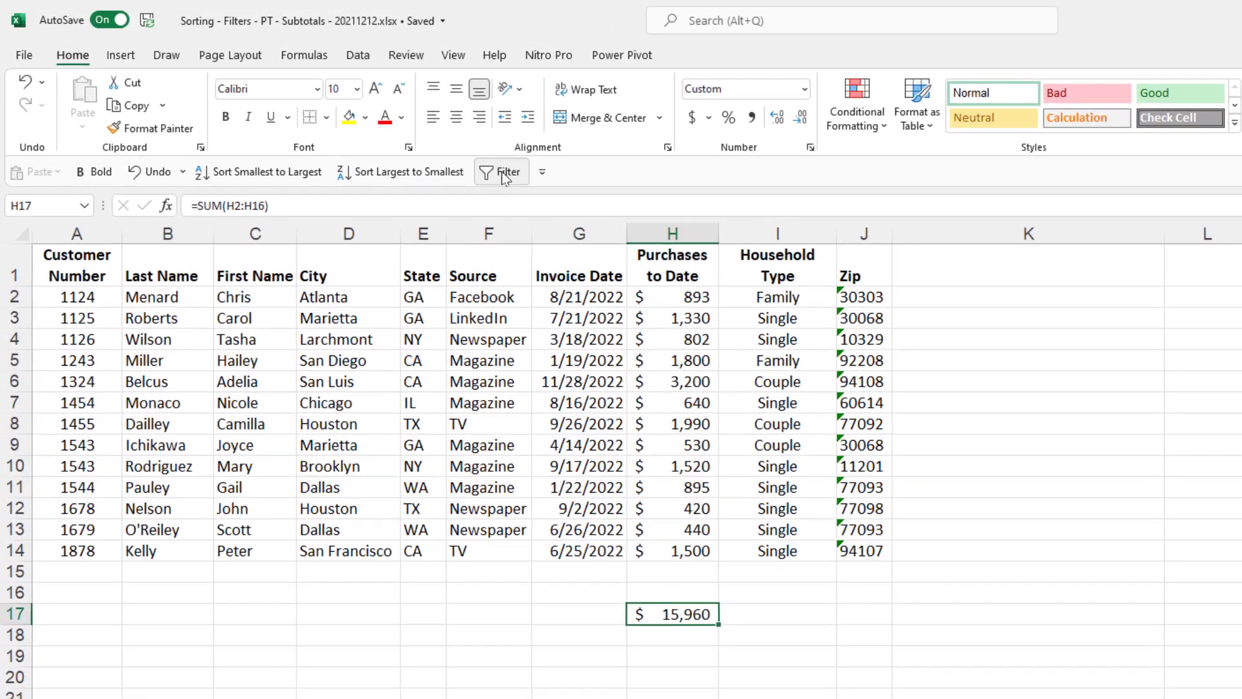
- Show the Quick Access Toolbar above the ribbon, move it back below, then reopen its dropdown
left_click(542, 172)
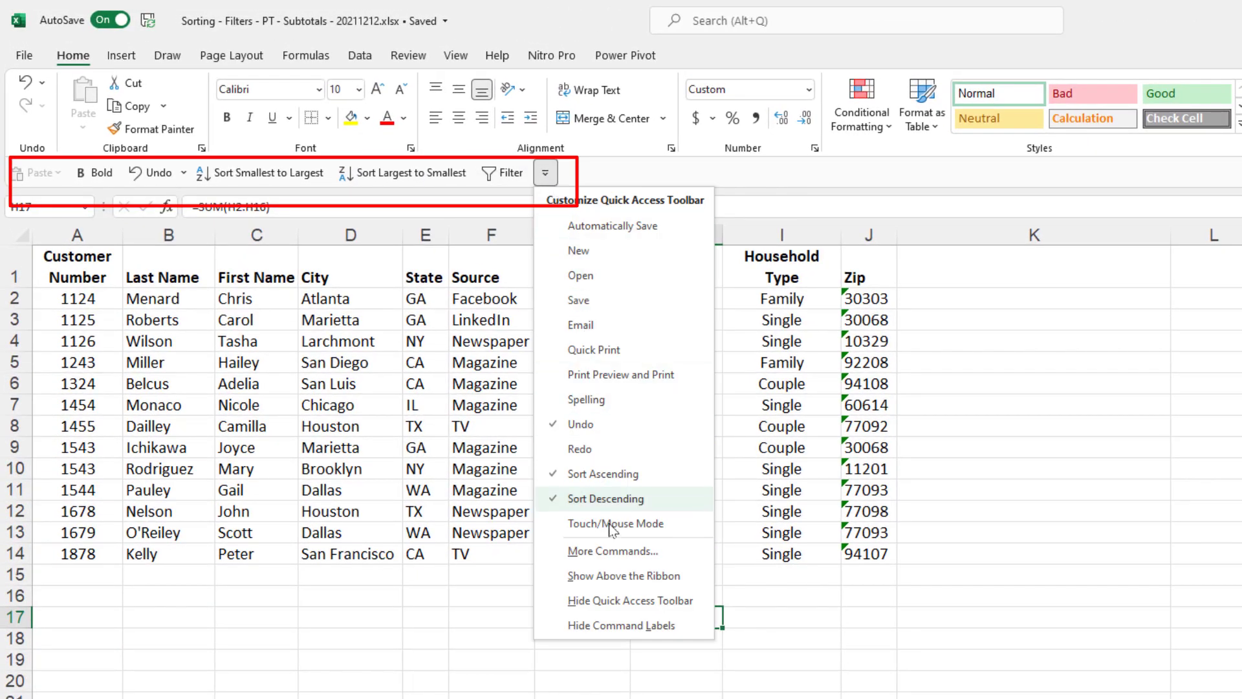
left_click(619, 579)
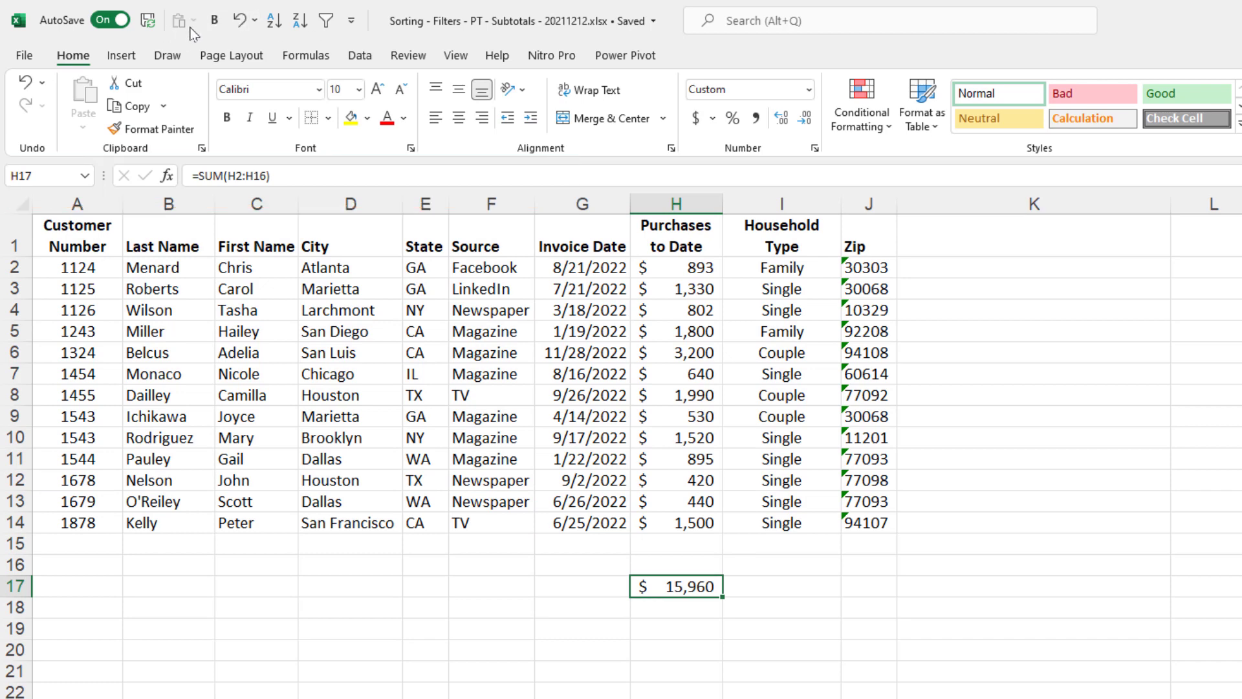
left_click(351, 28)
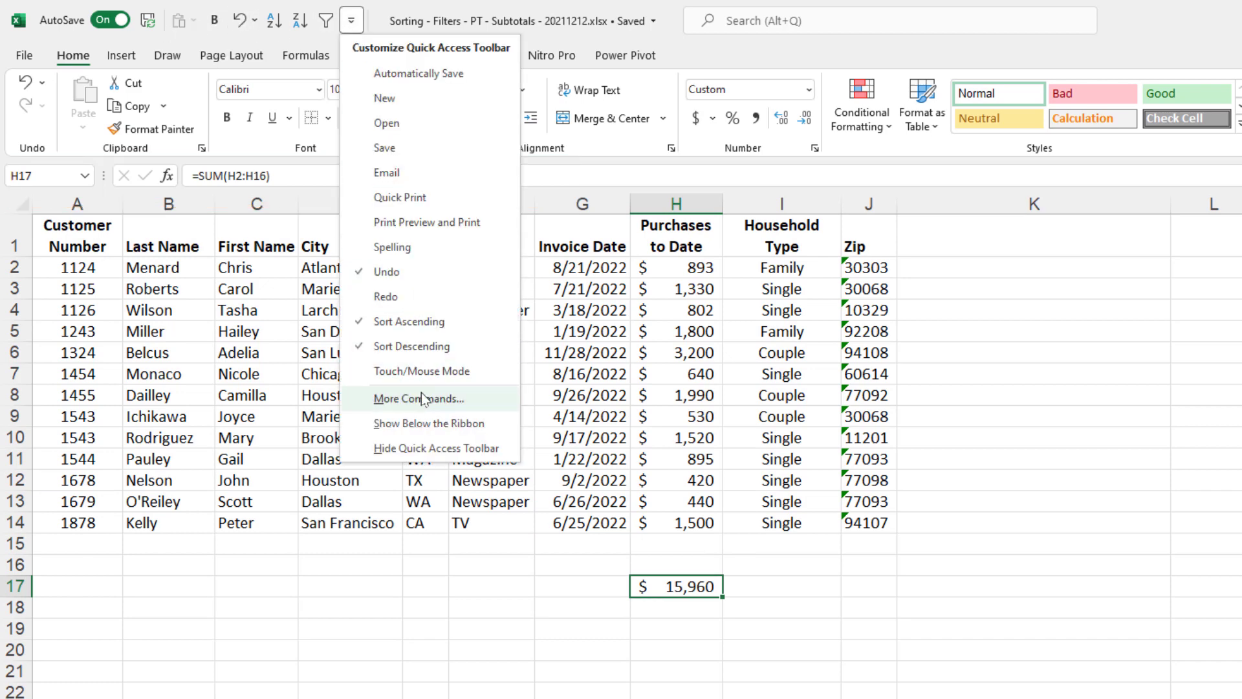
left_click(427, 423)
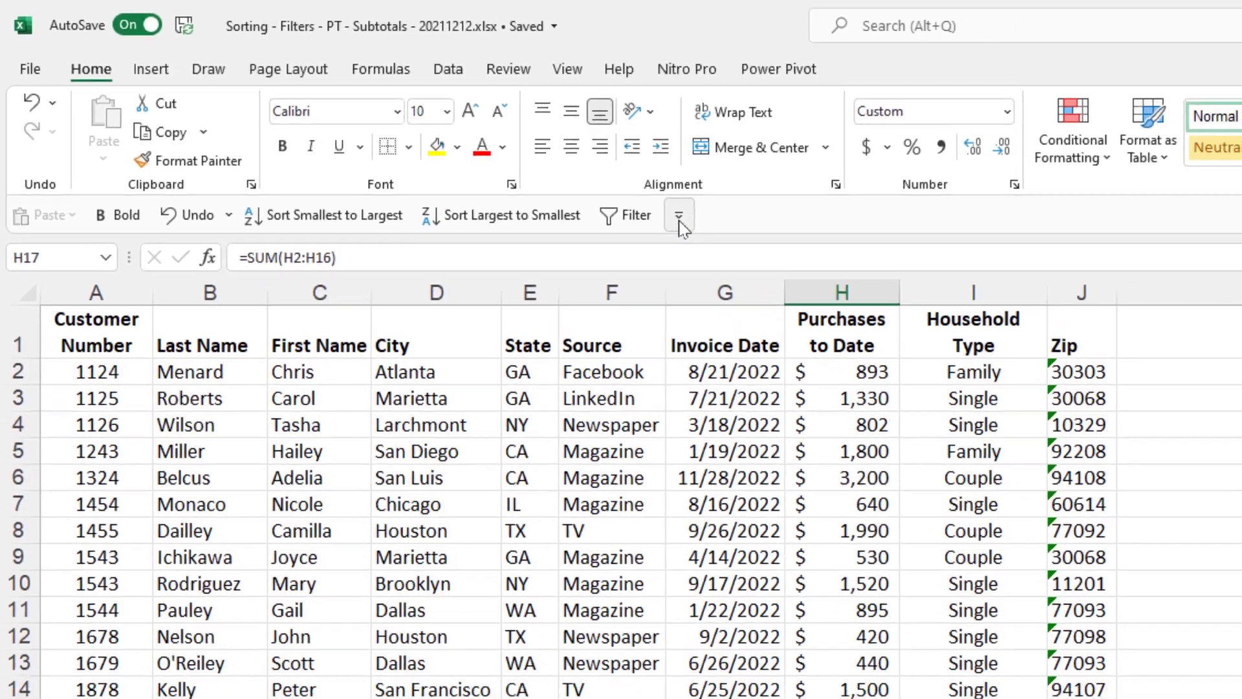
left_click(741, 235)
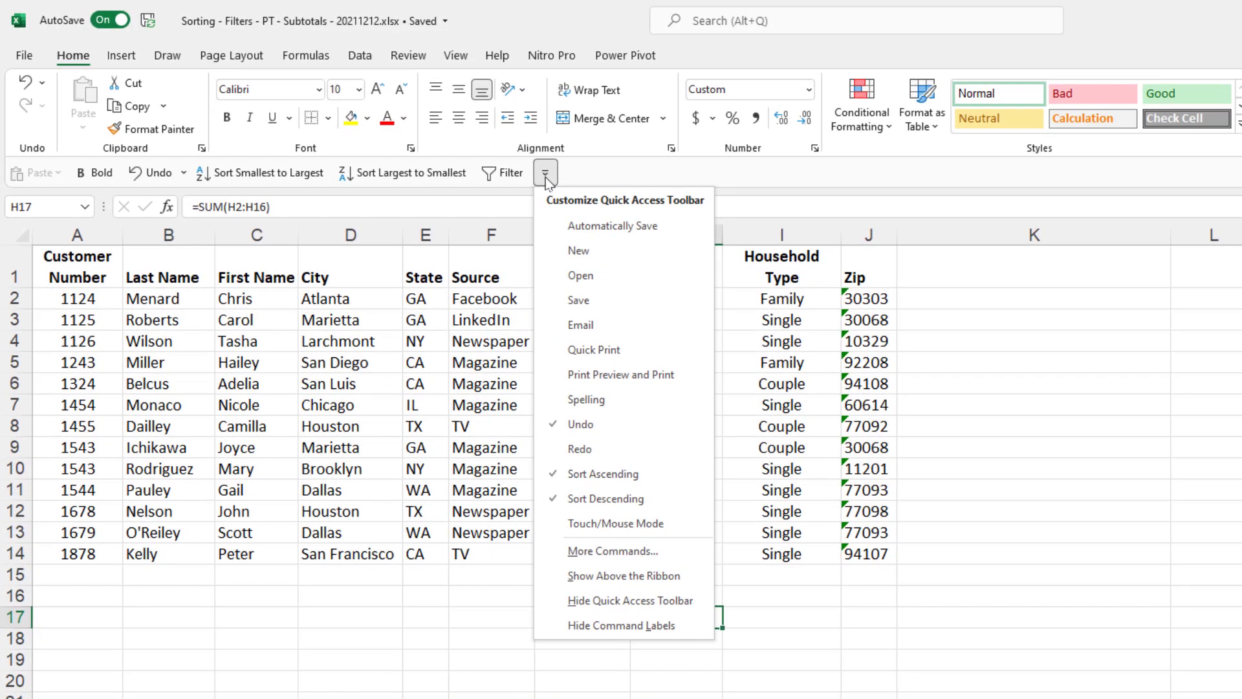
- Add Values [Paste Values] from All Commands to the Quick Access Toolbar list
left_click(615, 557)
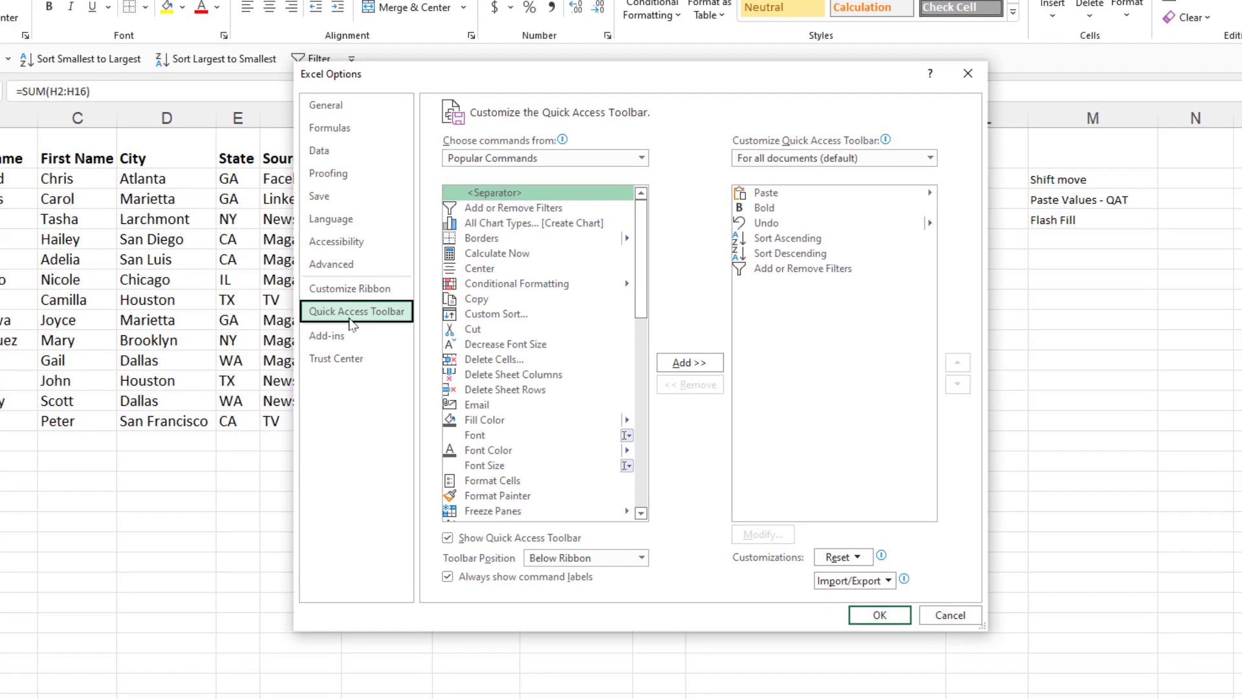
left_click(527, 162)
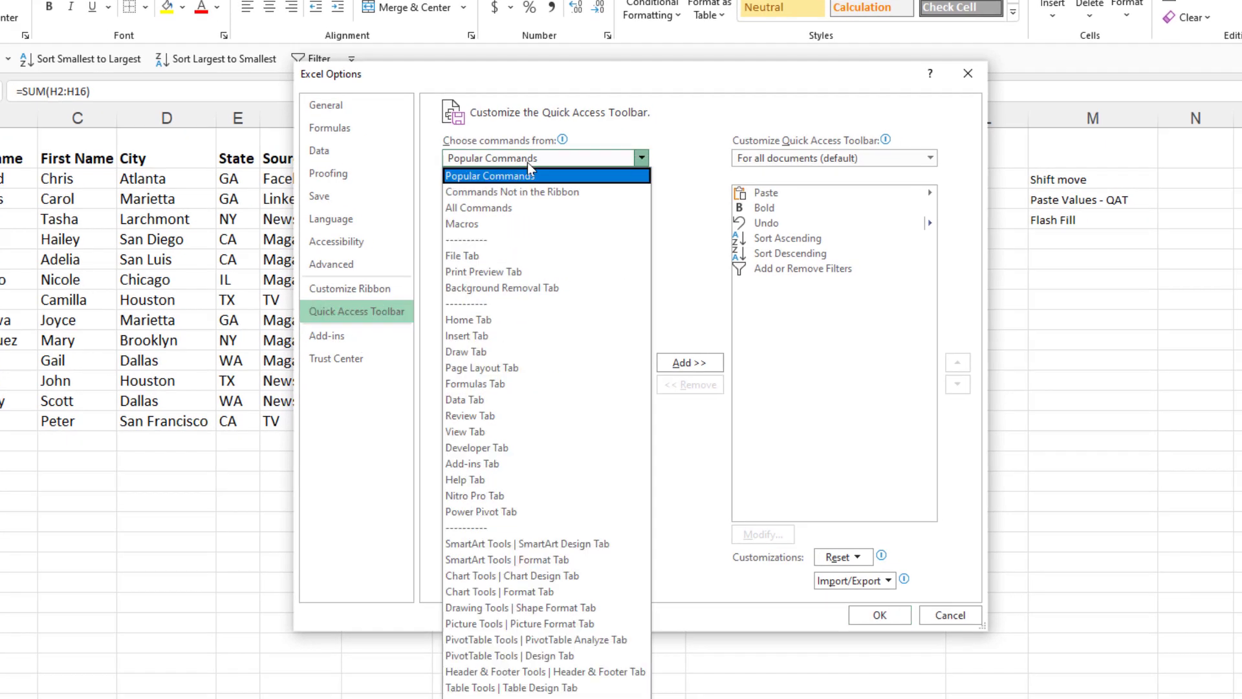
left_click(532, 208)
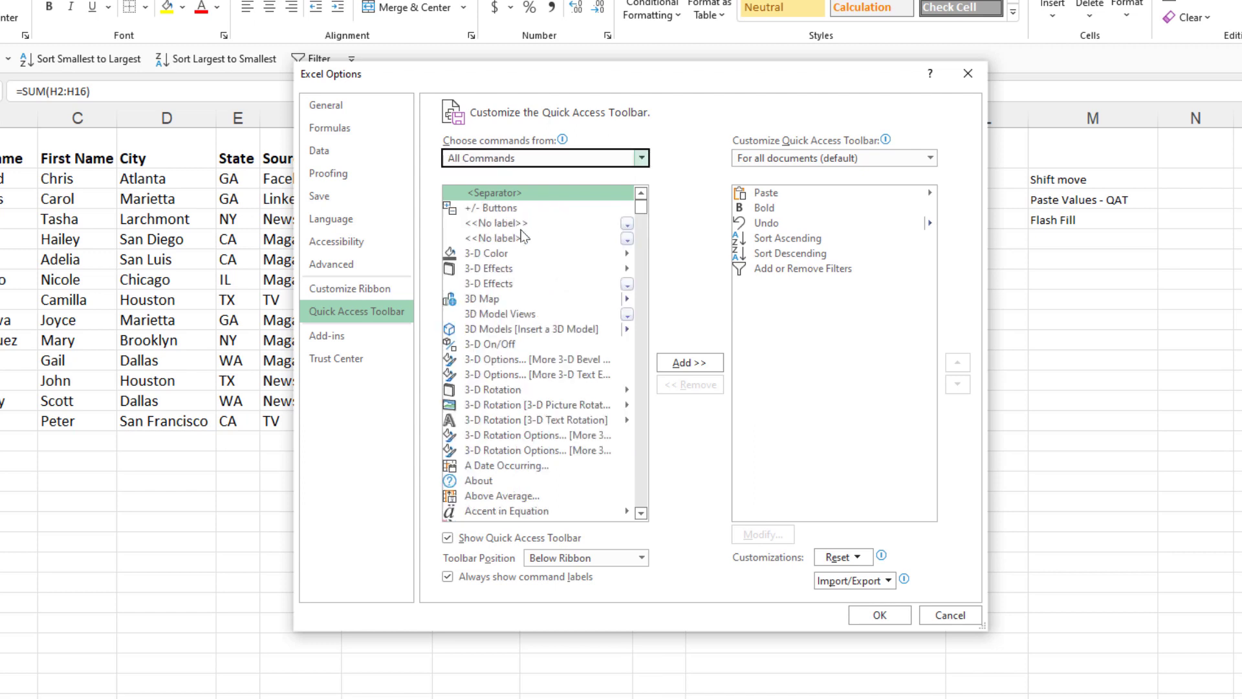
left_click(524, 226)
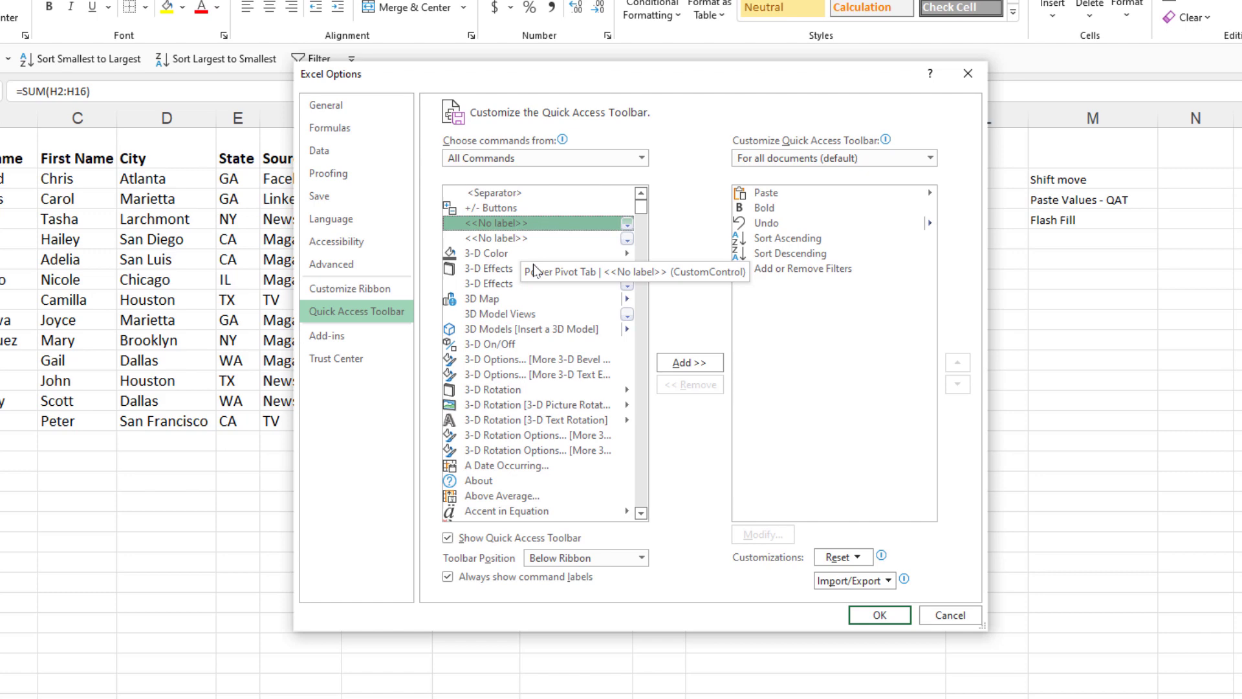
key("v")
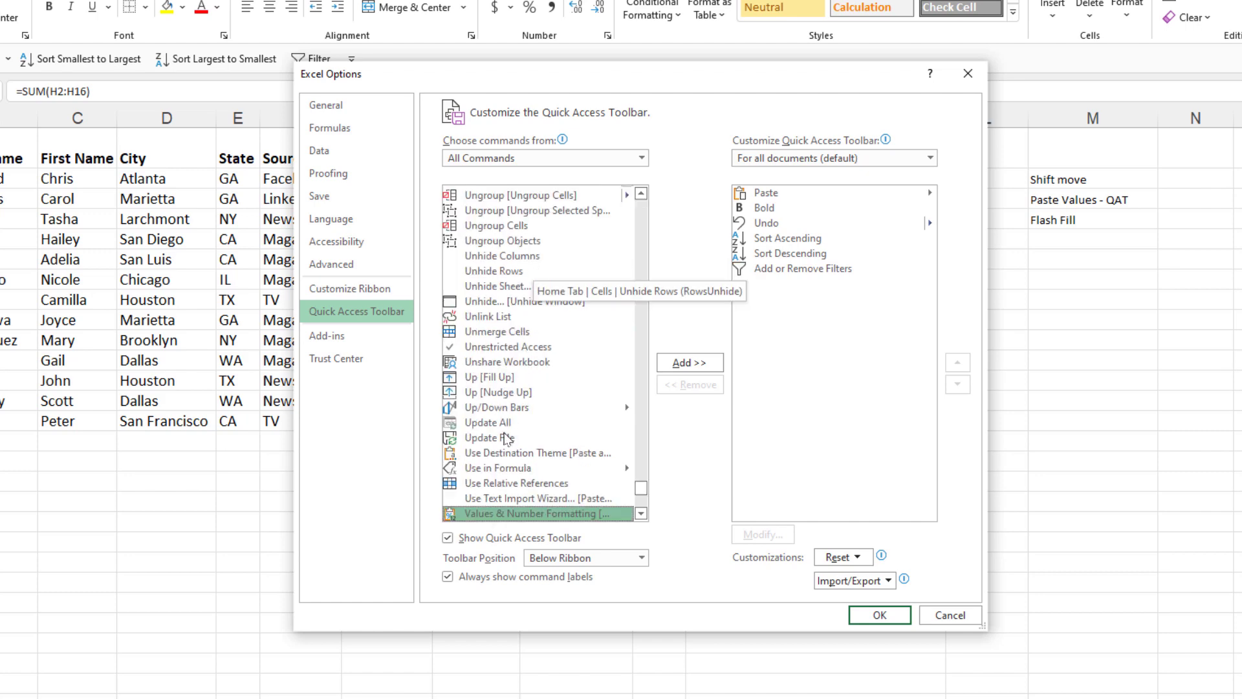
left_click(642, 514)
left_click(642, 514)
left_click(642, 514)
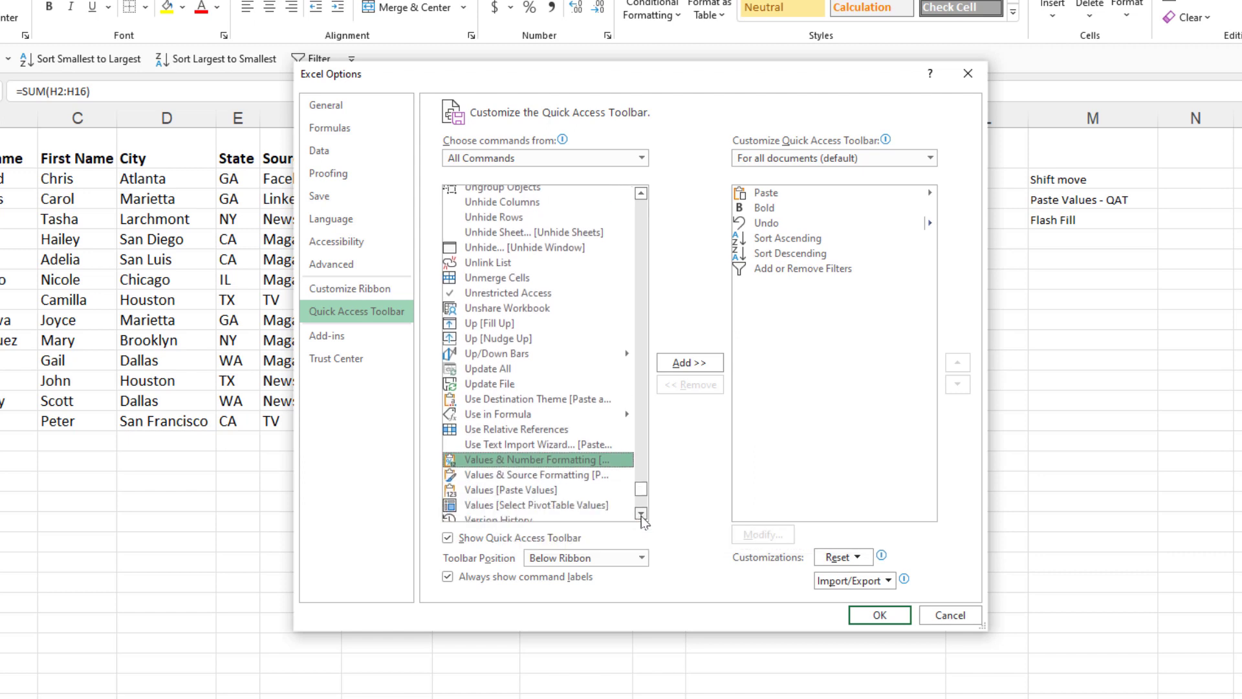
left_click(641, 514)
left_click(642, 515)
left_click(642, 514)
left_click(466, 440)
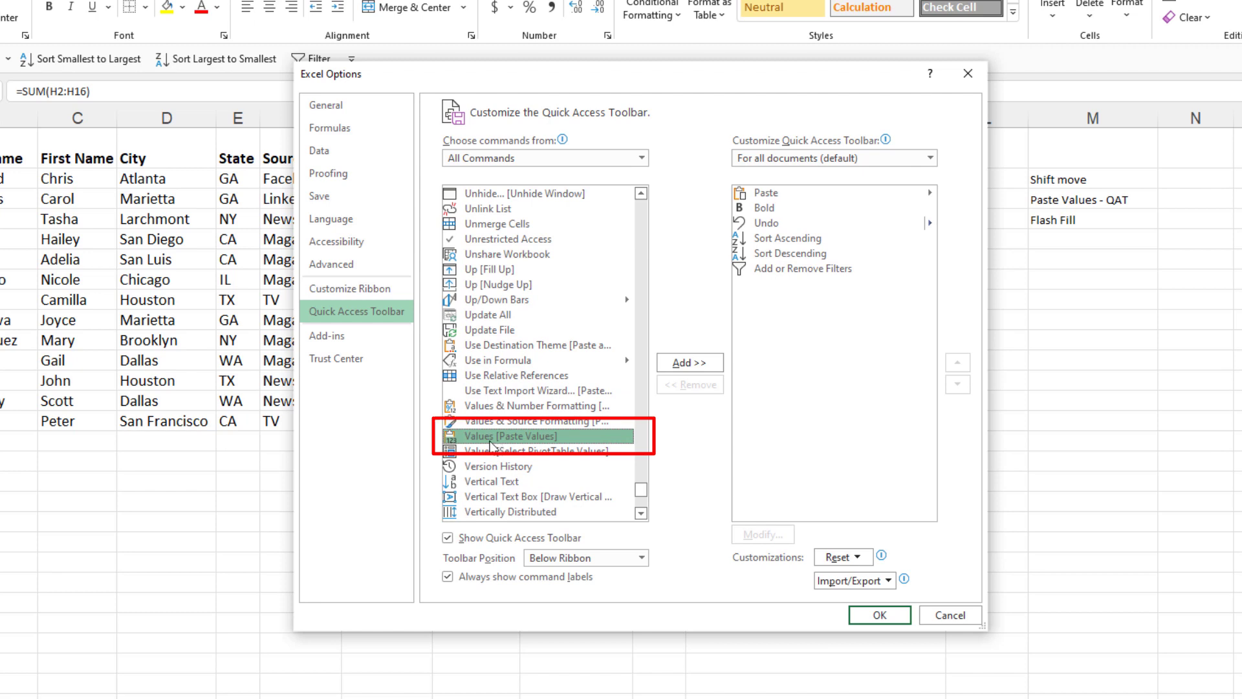
left_click(683, 362)
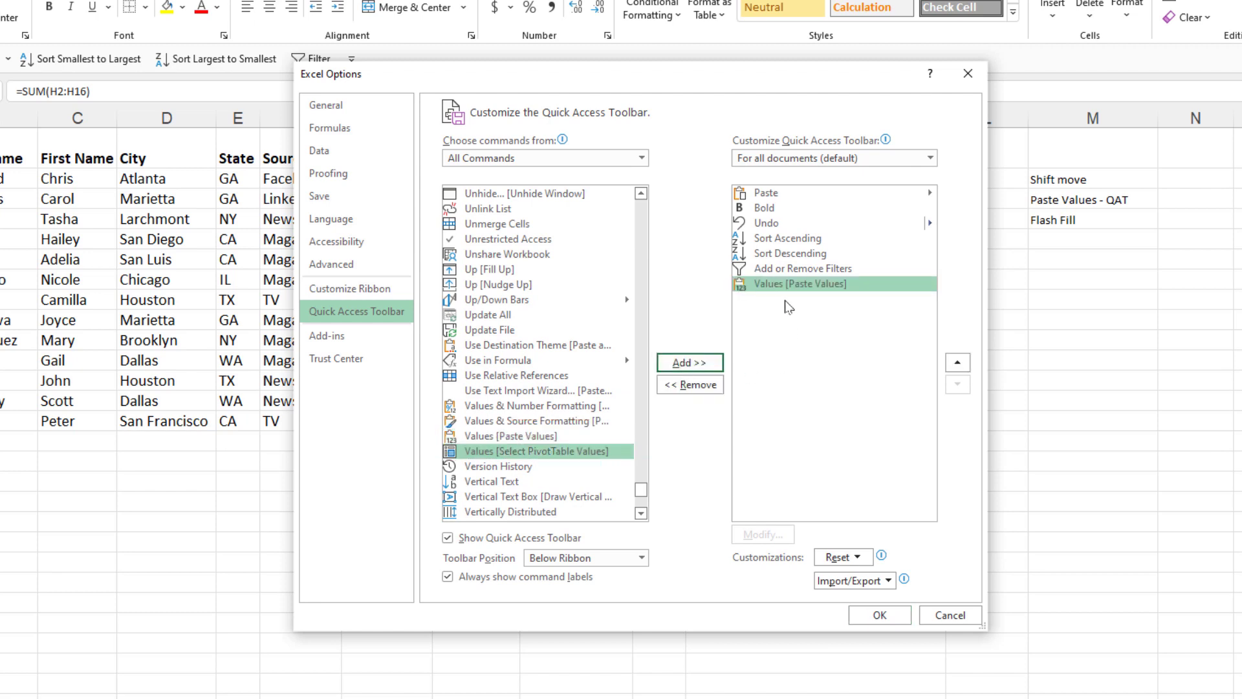
- Move Values [Paste Values] to the top of the toolbar list and save the options
left_click(957, 363)
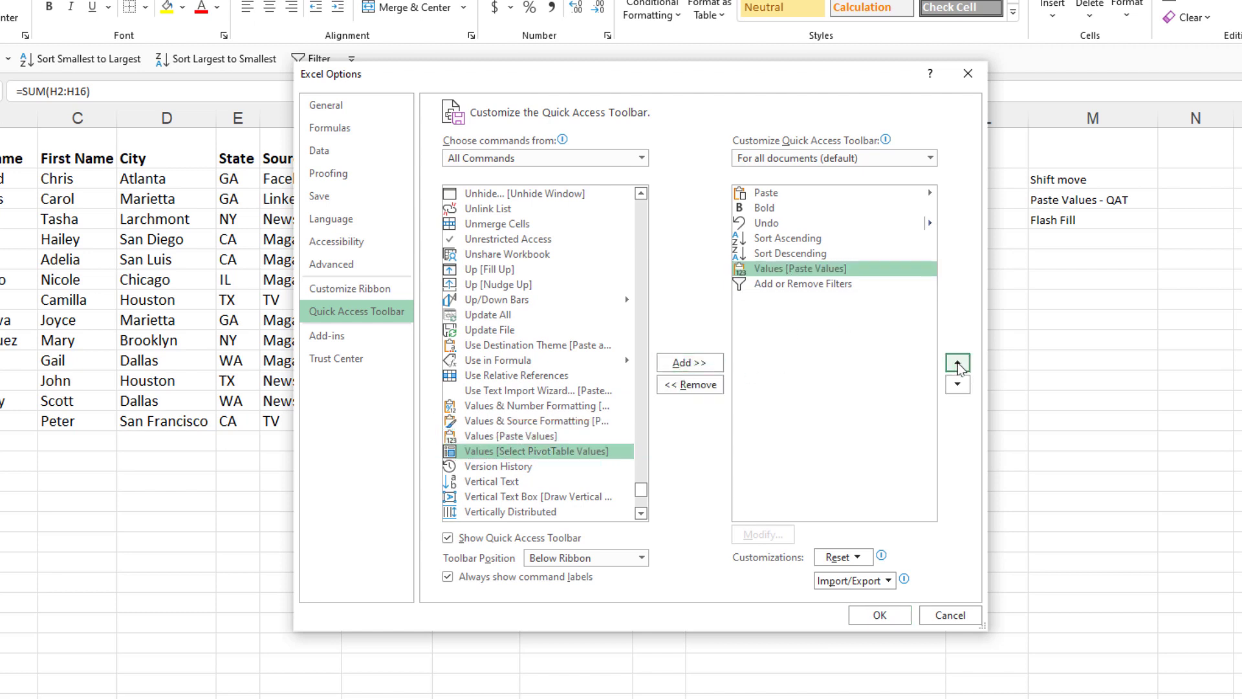
left_click(957, 362)
left_click(957, 362)
left_click(958, 362)
left_click(958, 362)
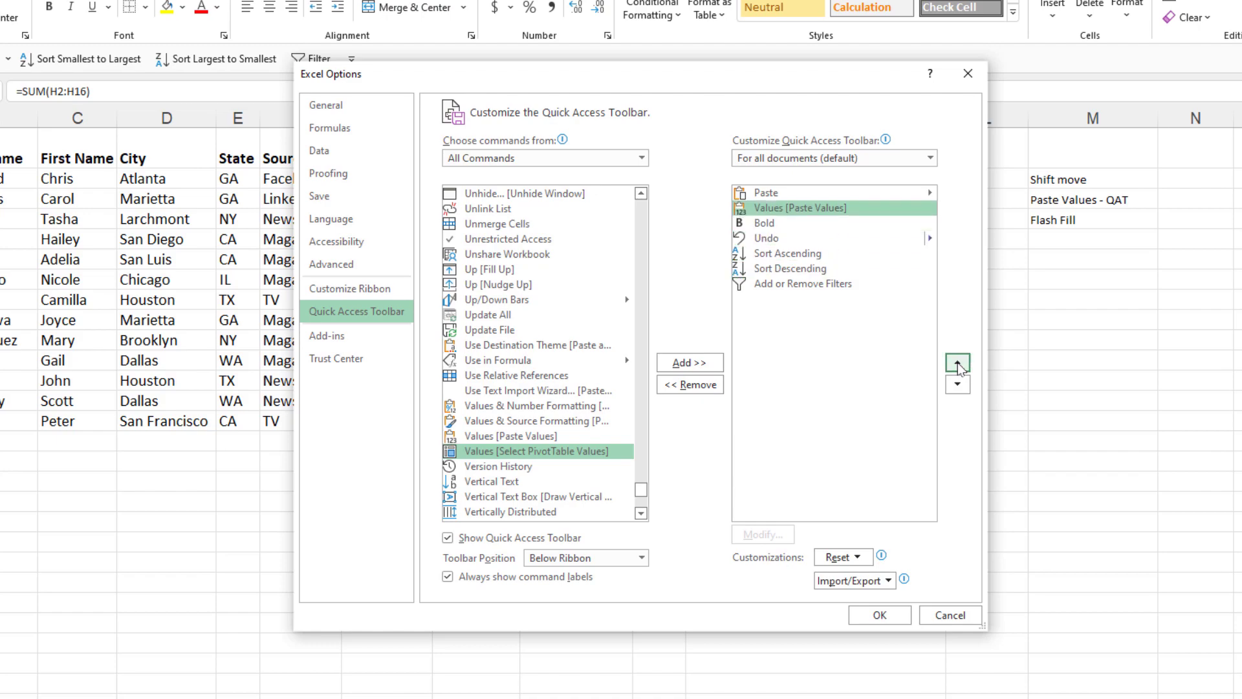
left_click(957, 362)
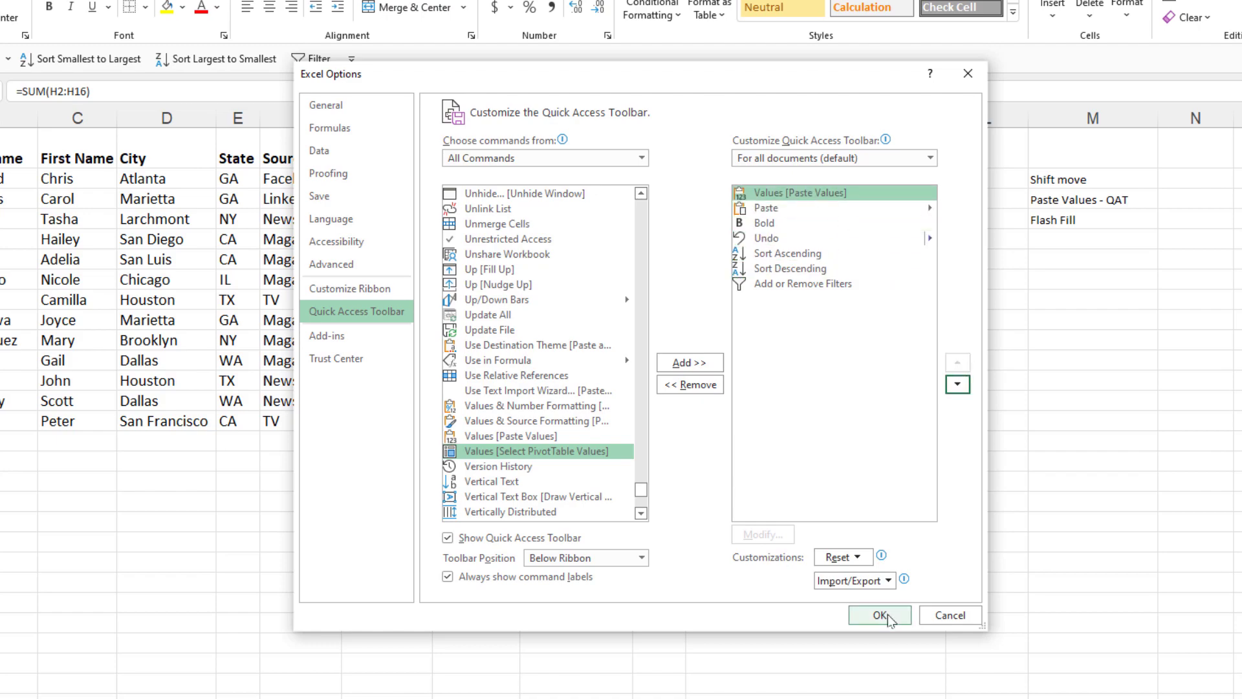
left_click(880, 614)
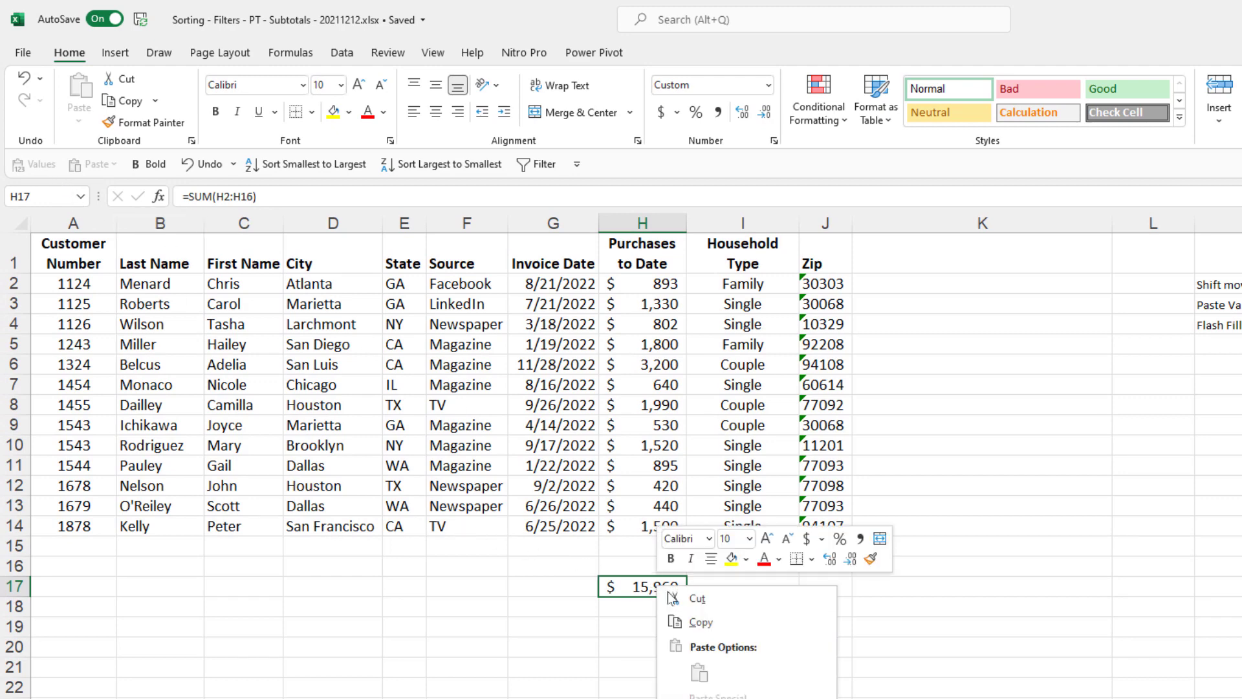
- Copy the H17 total, paste it as a value into L16 with Ctrl+Shift+V, then undo
right_click(657, 586)
left_click(713, 622)
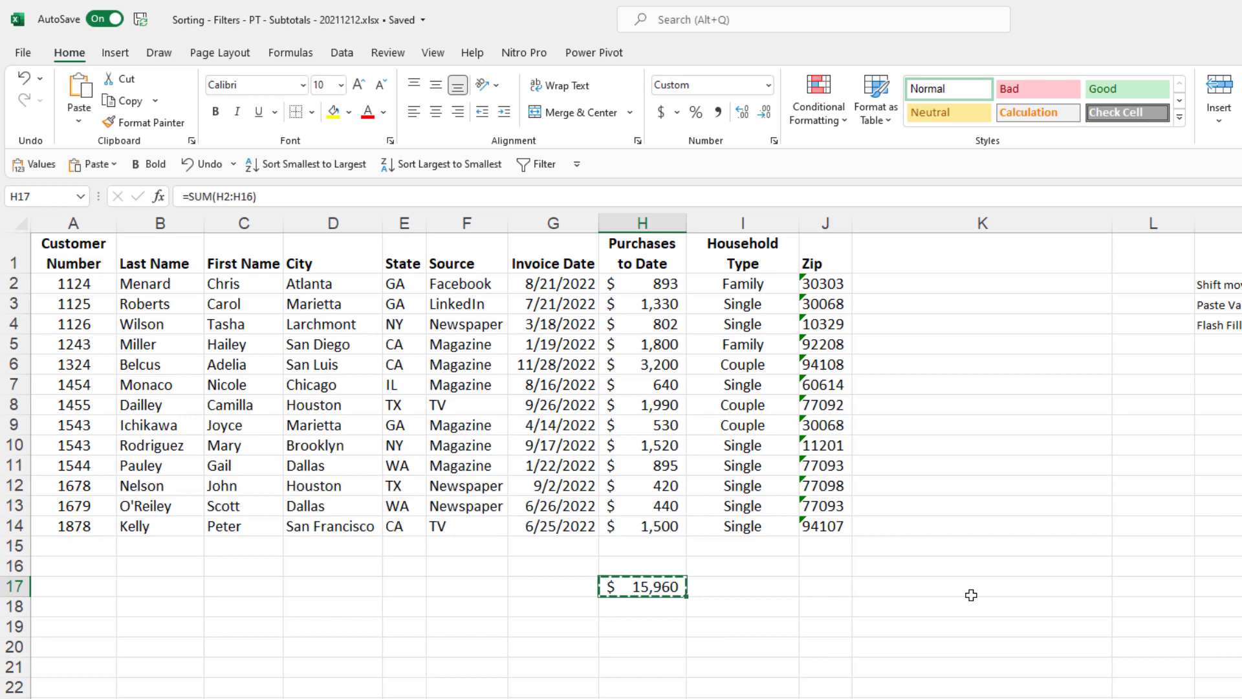
left_click(1130, 567)
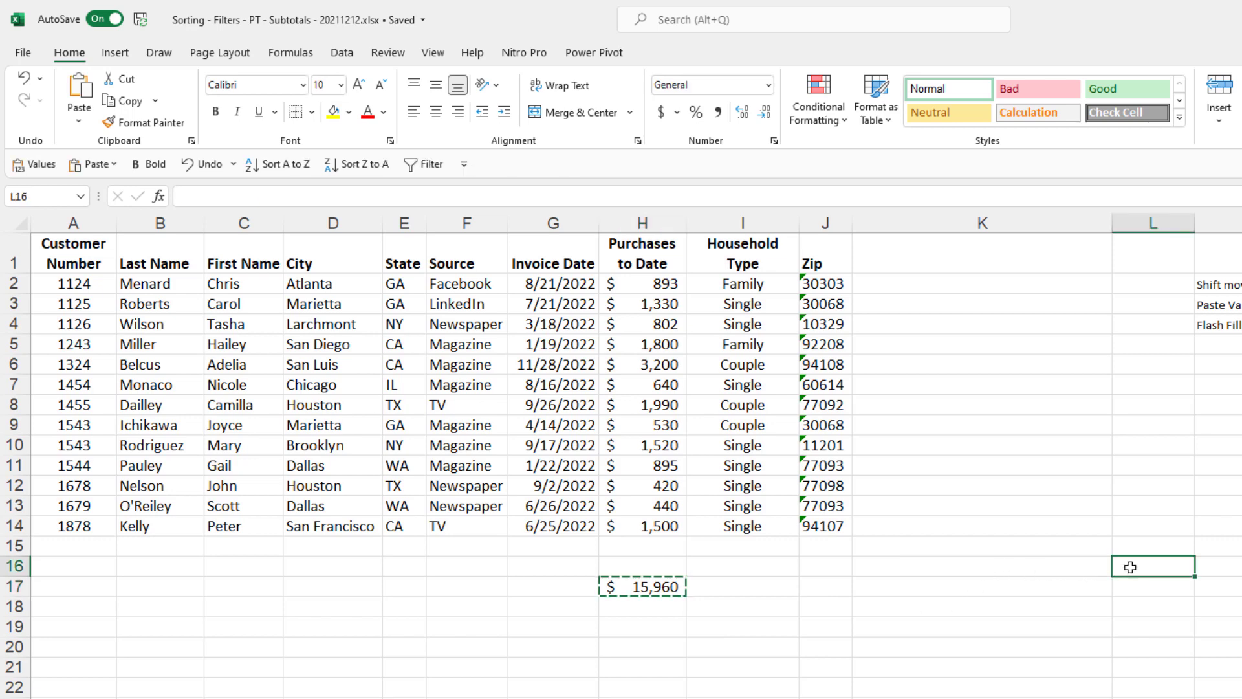
key("ctrl+shift+v")
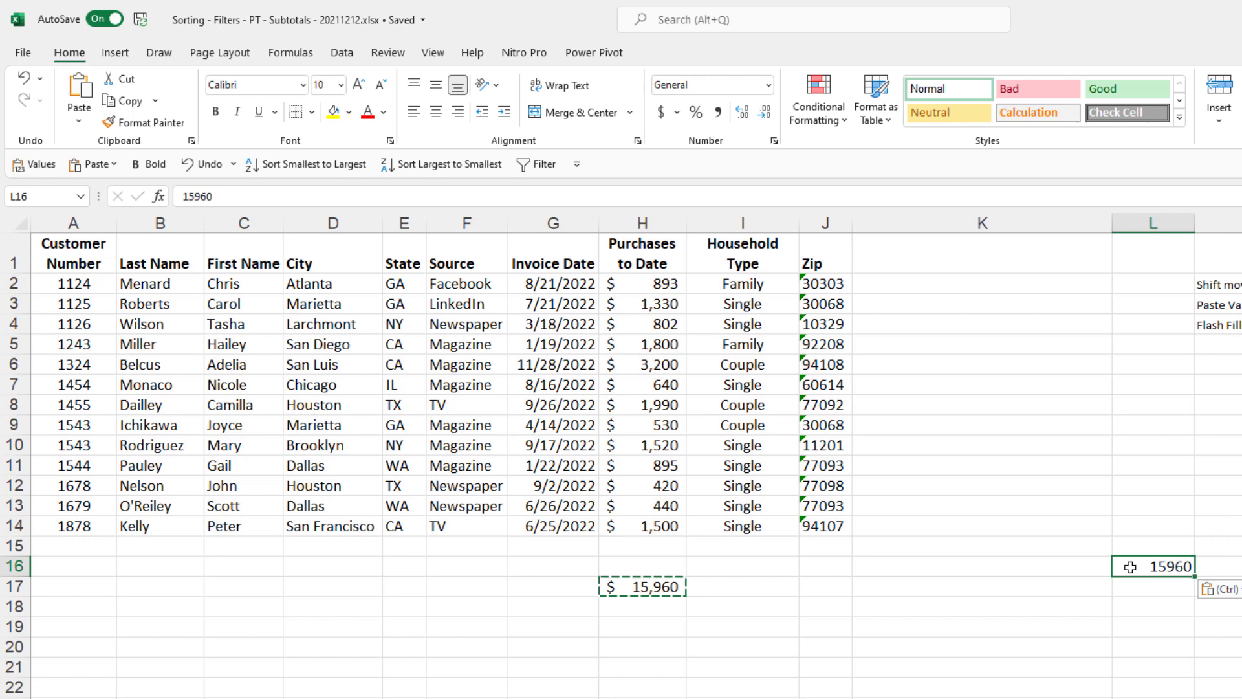
key("ctrl+z")
- Copy H17 again and paste it as a value into H20 using the toolbar's Paste Values
right_click(659, 590)
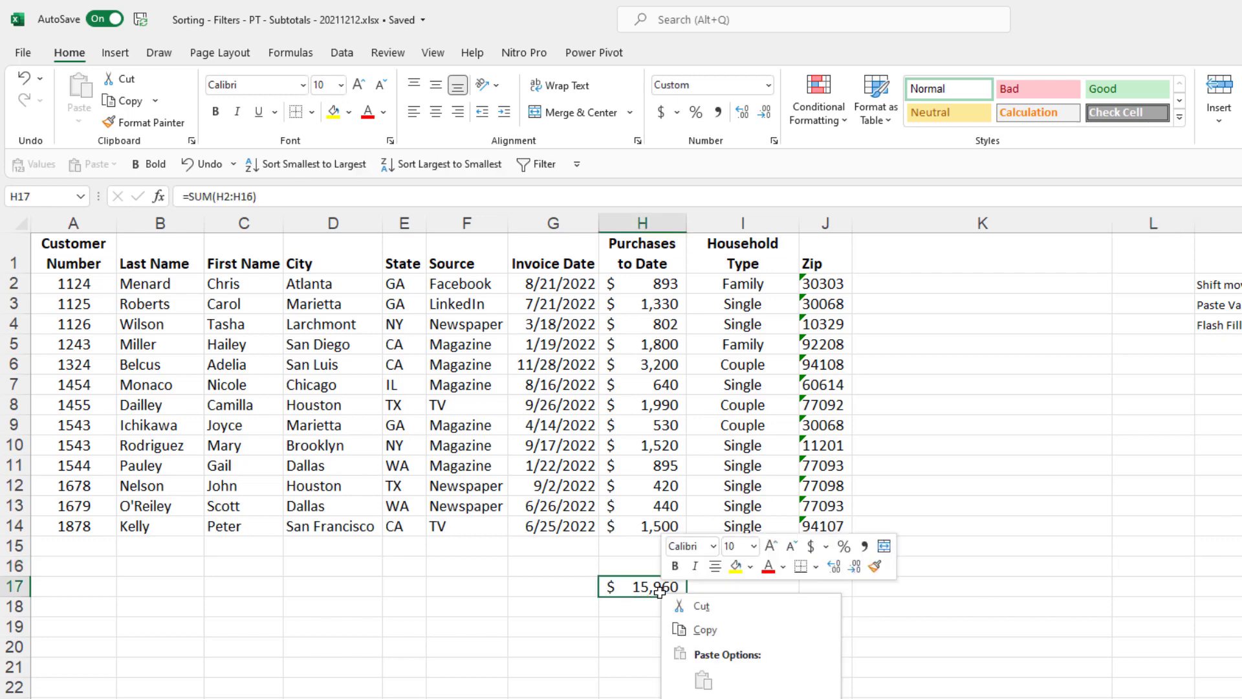
left_click(702, 629)
left_click(649, 642)
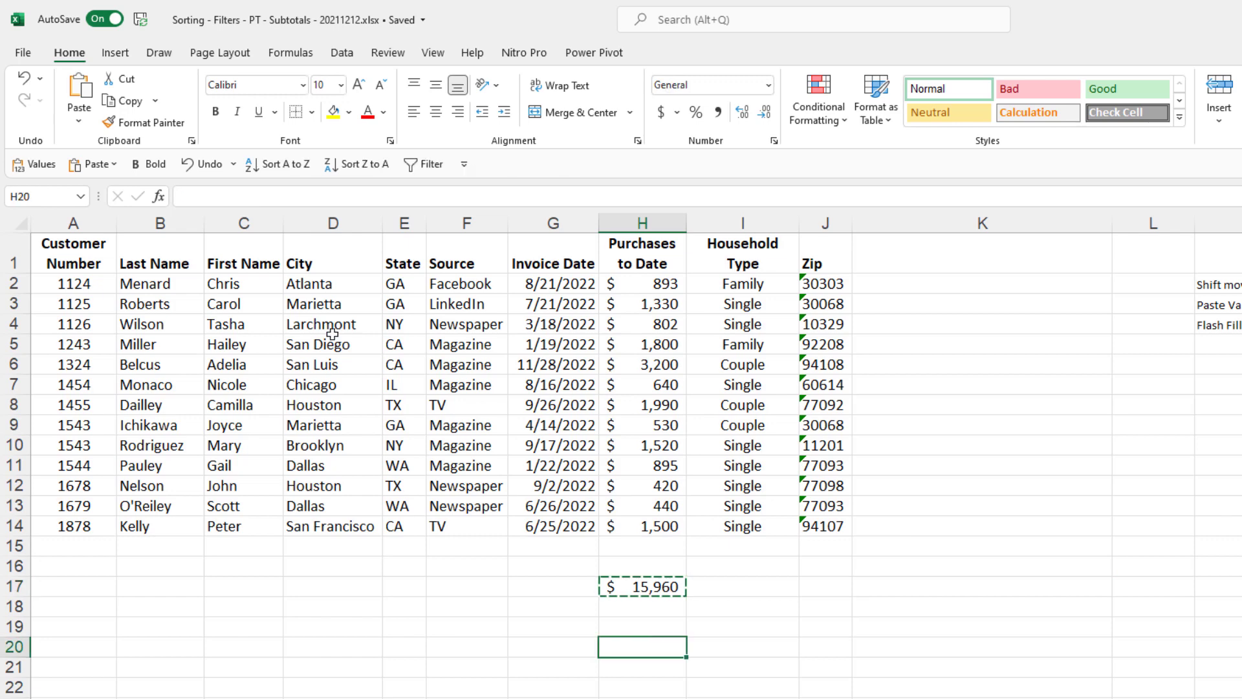
left_click(39, 170)
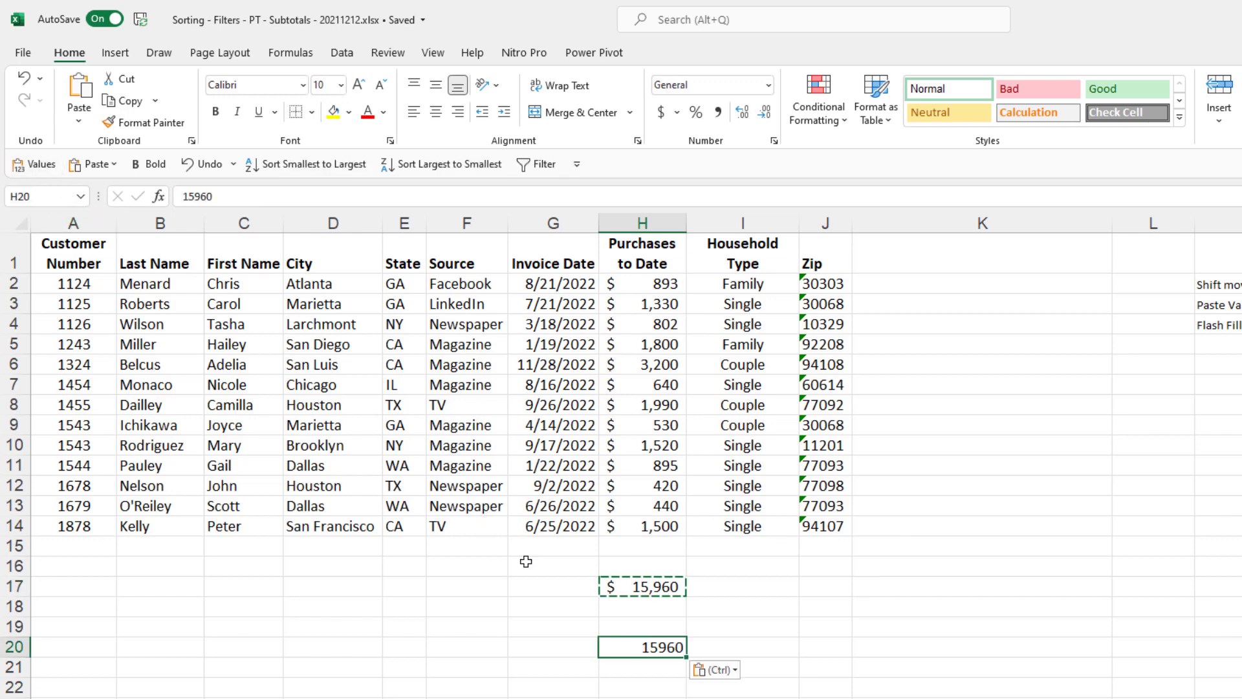
left_click(605, 604)
key("Escape")
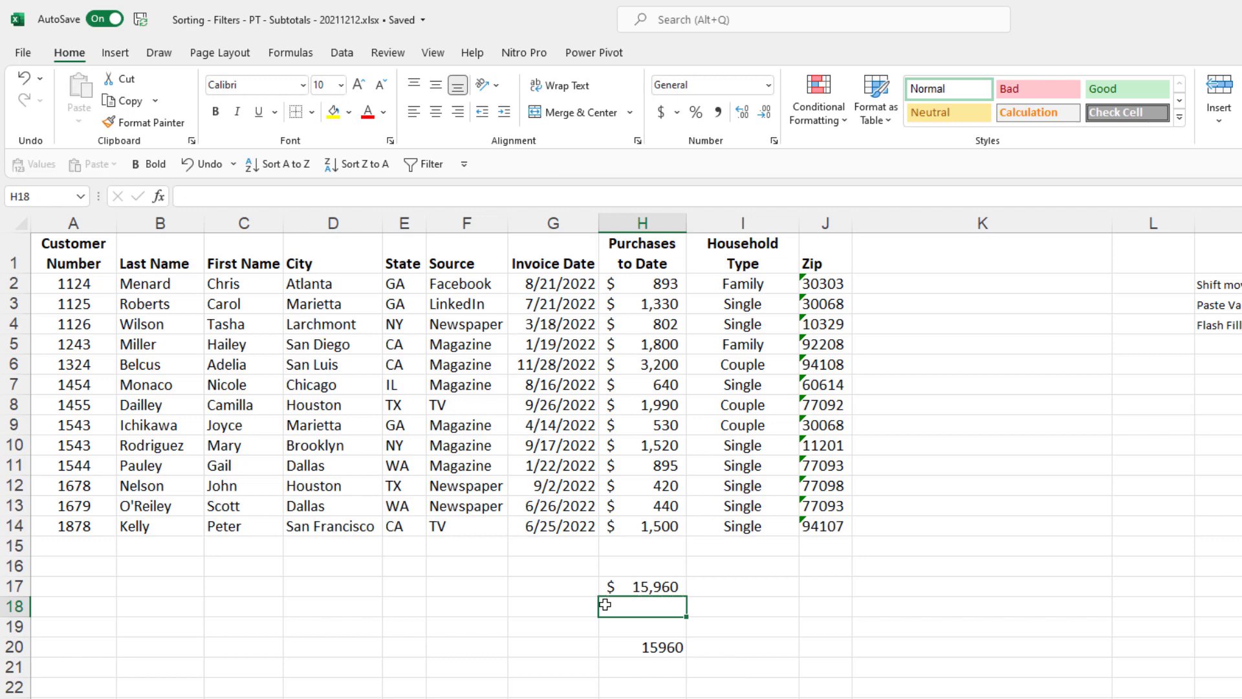
- Clear cells H17 through H20
left_click(614, 586)
left_click_drag(615, 586, 653, 647)
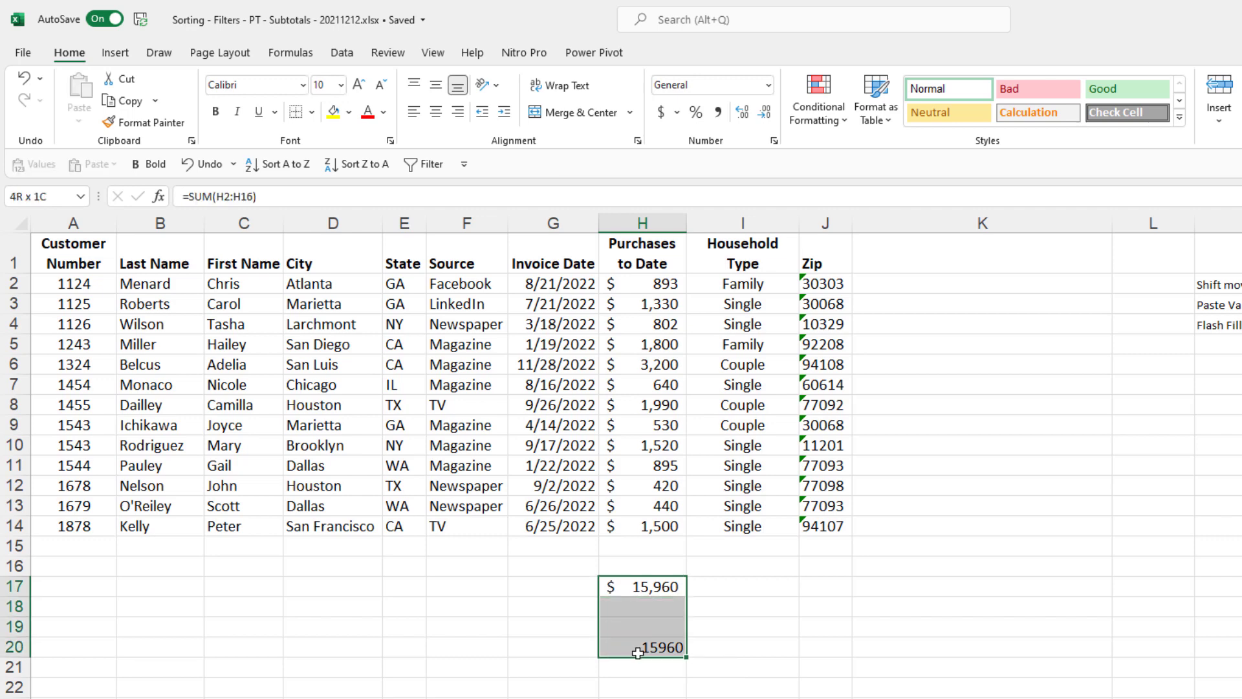
key("Delete")
left_click(654, 604)
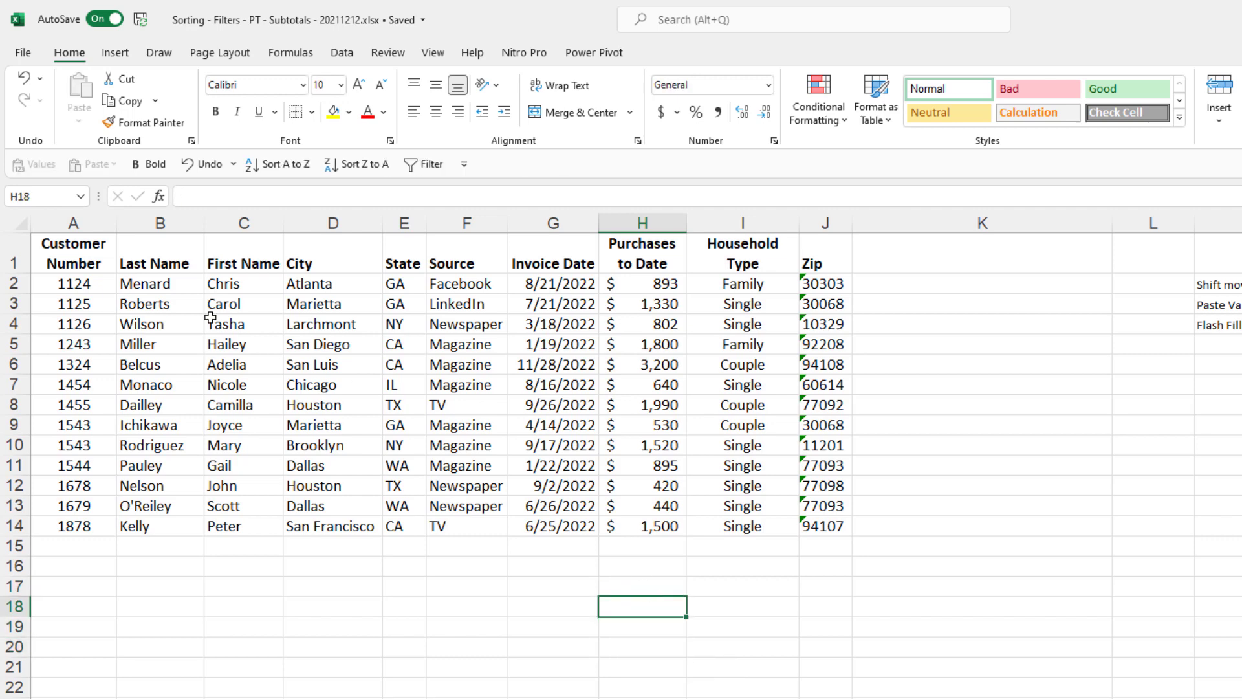
left_click(158, 285)
left_click(228, 285)
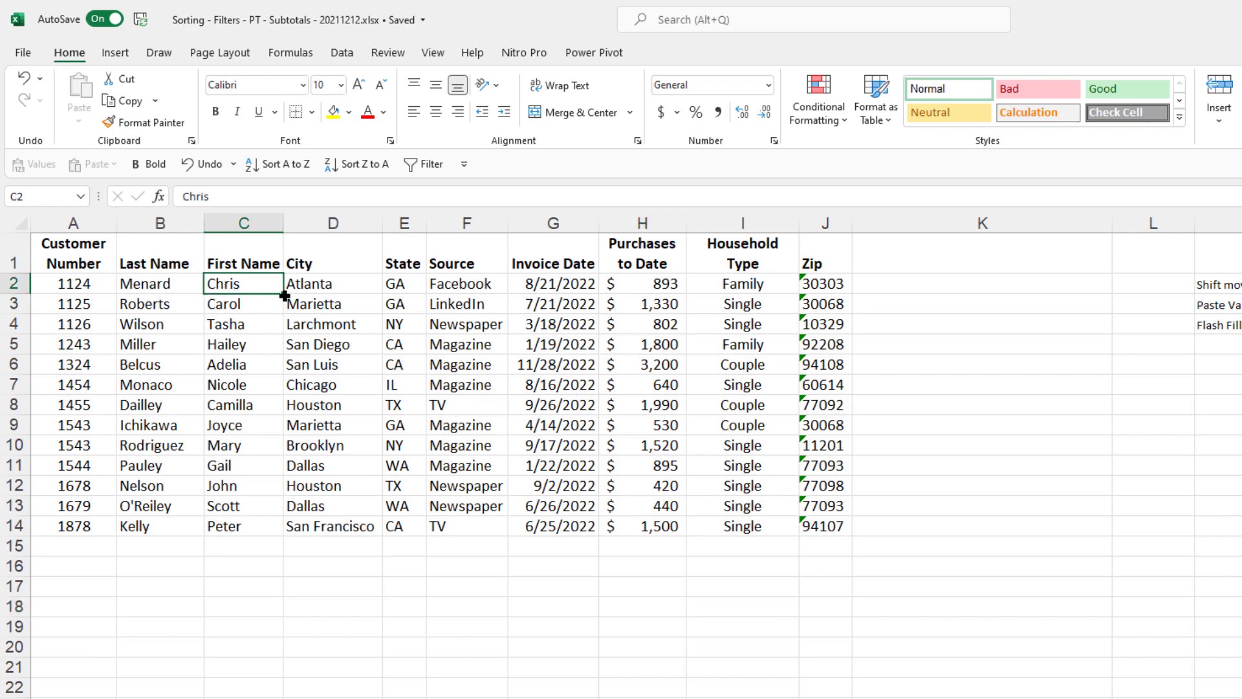
left_click(316, 288)
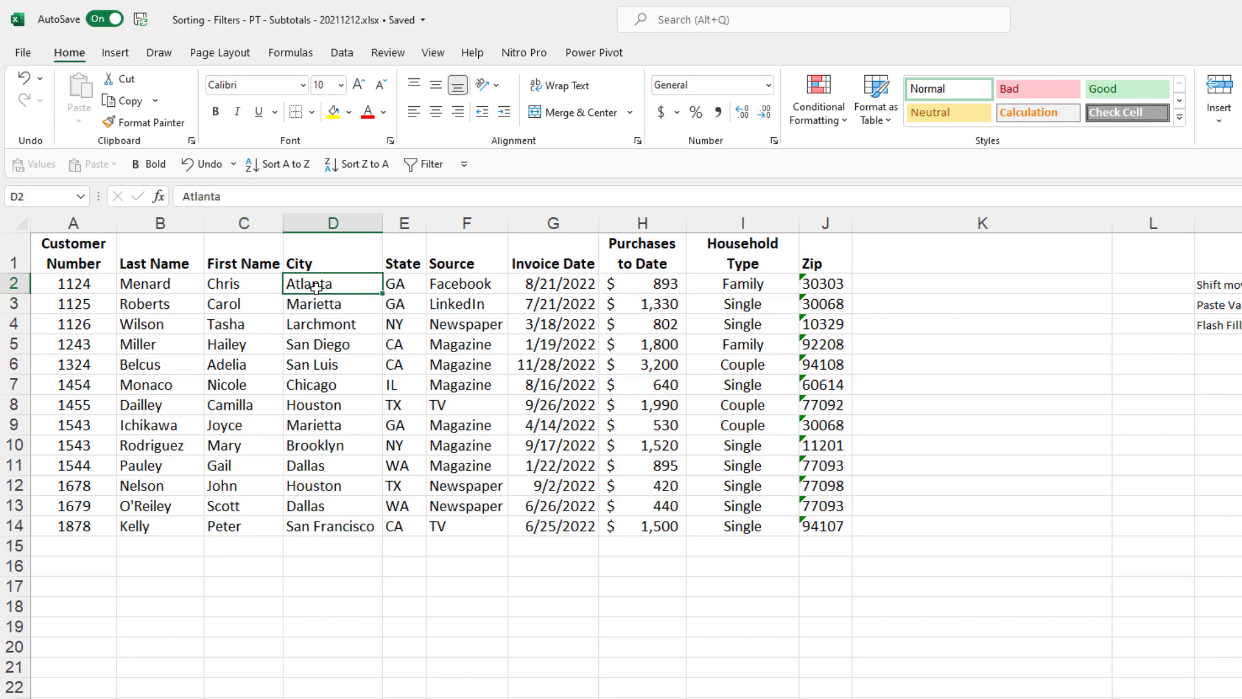
left_click(462, 284)
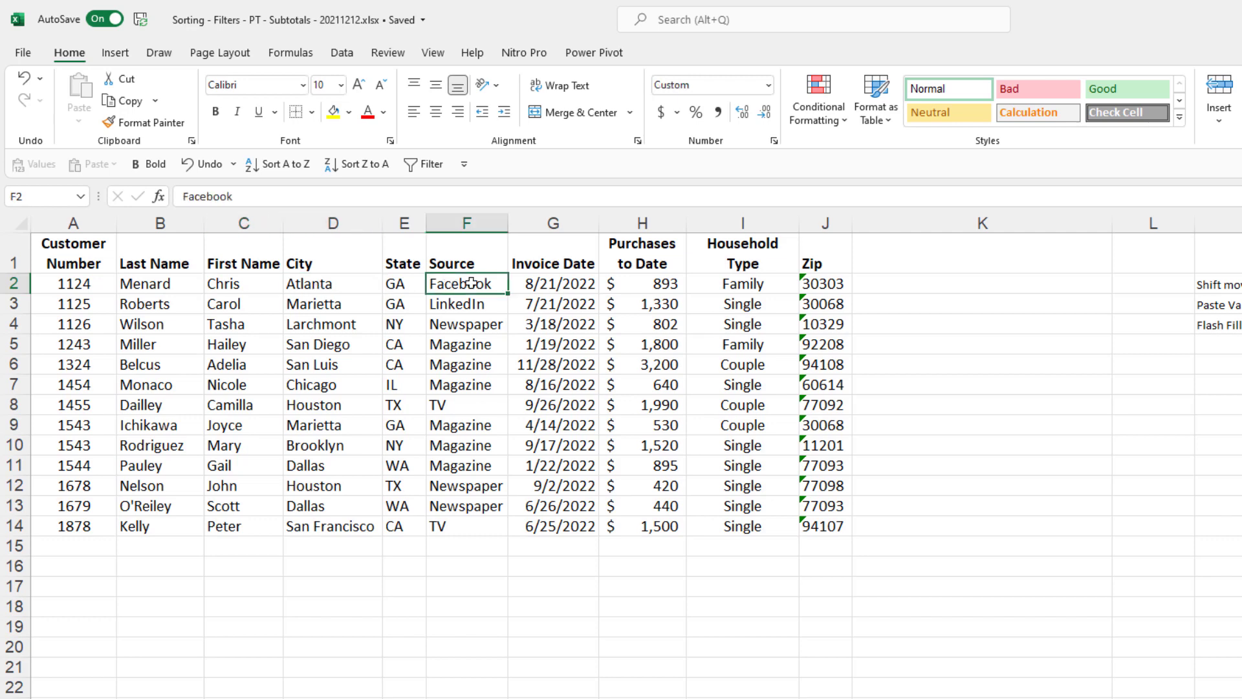
- Enter a bold 'Join' heading in K1
left_click(910, 261)
type("Jo")
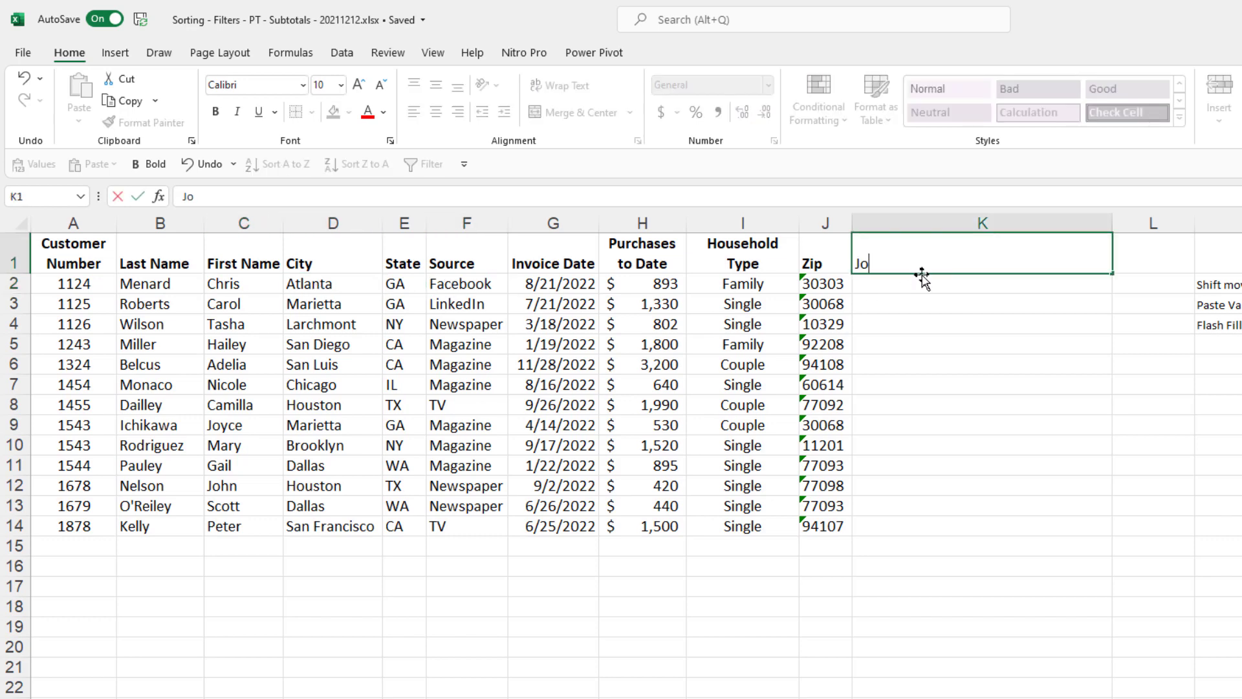
type("in")
key("Return")
key("Up")
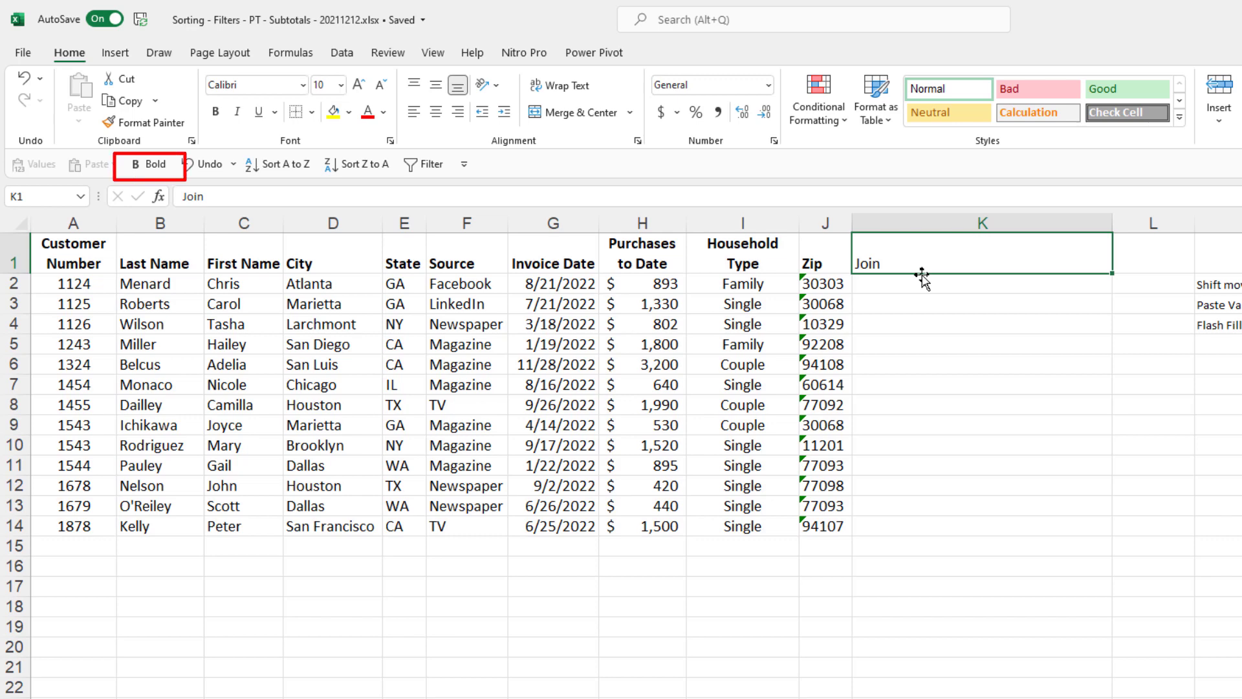
key("ctrl+b")
key("Return")
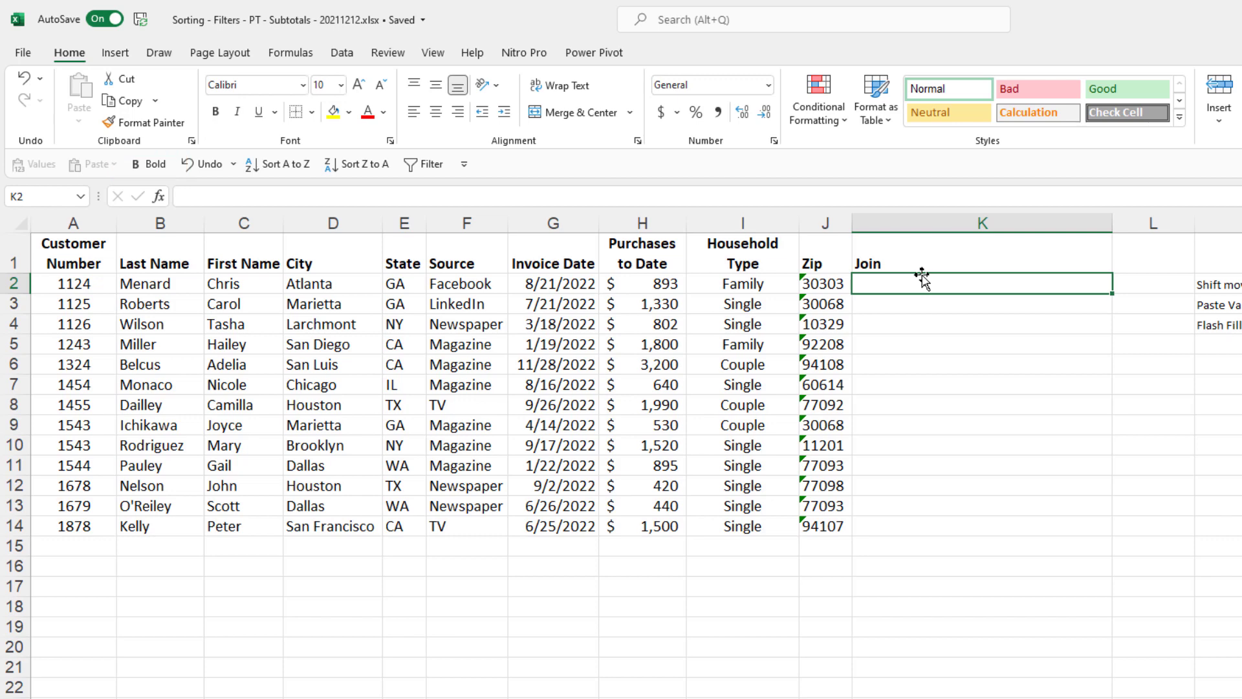
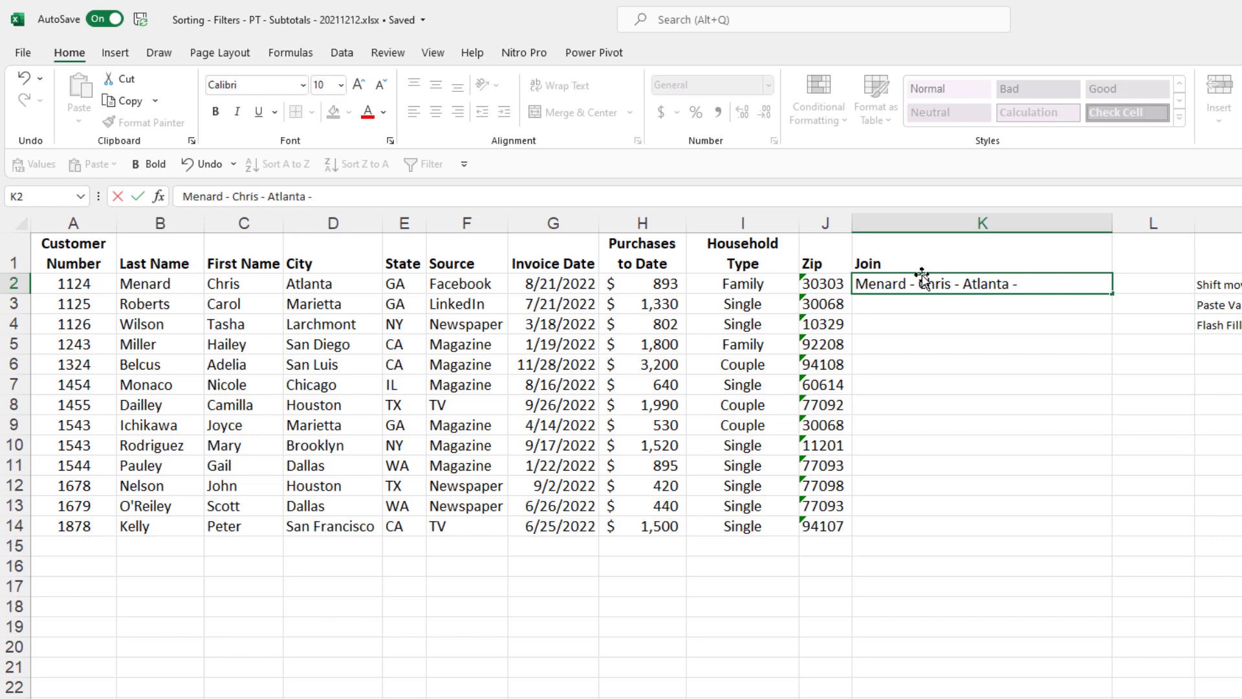
type(" - Facebook")
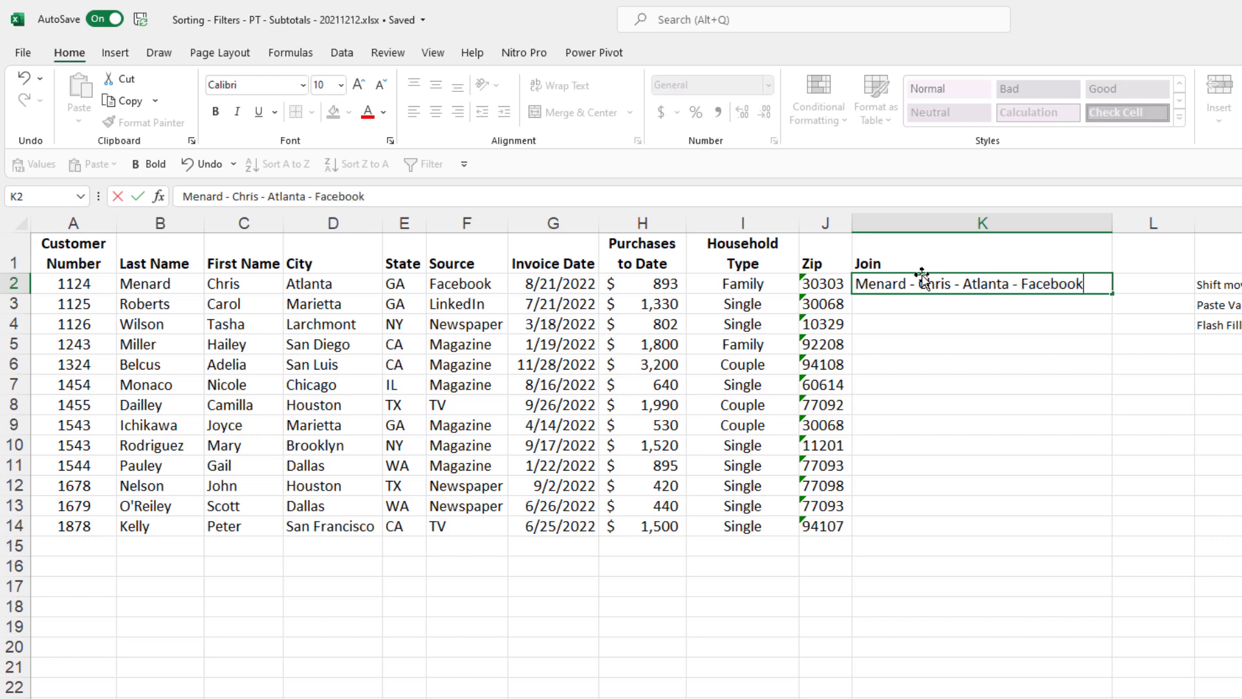
key("Return")
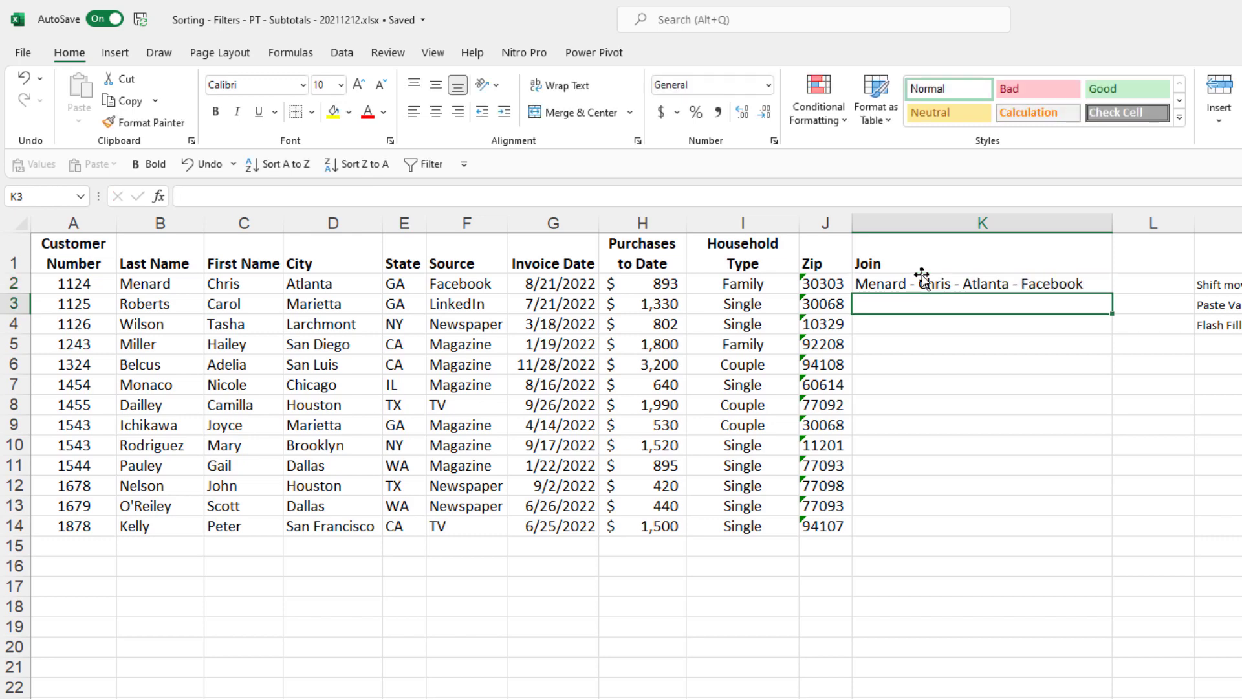
key("ctrl+e")
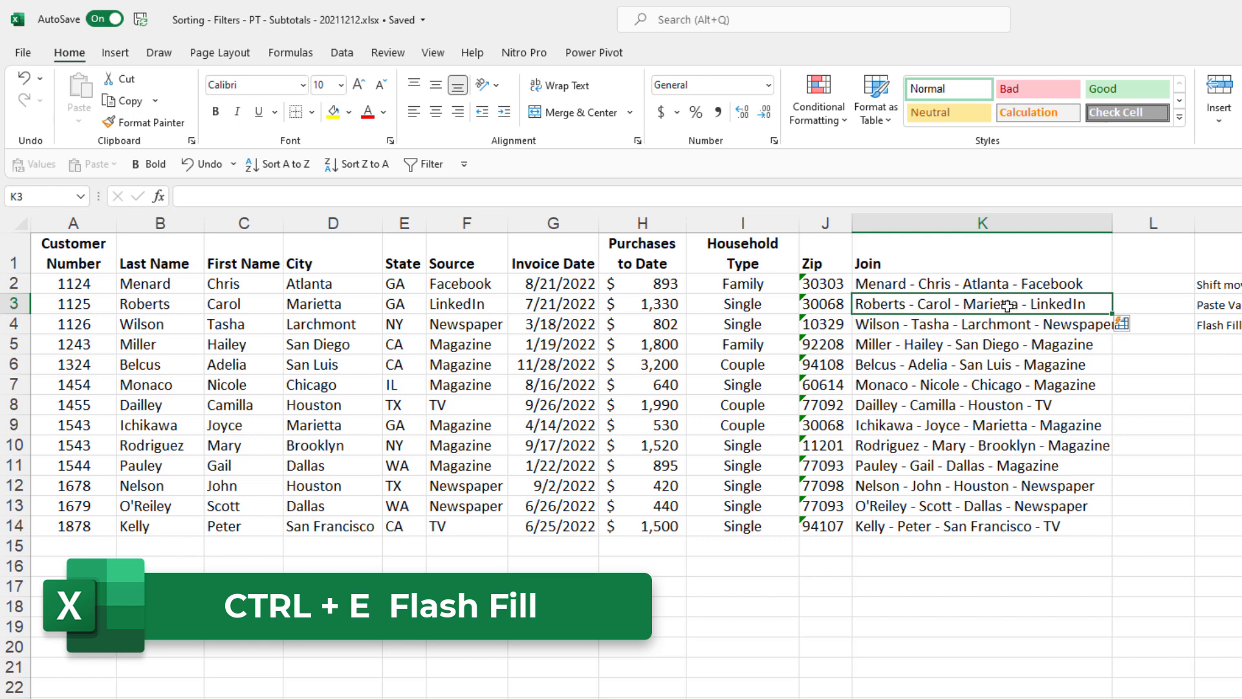
- Show the Data tab and undo the flash-filled entries in K3:K14
left_click(349, 57)
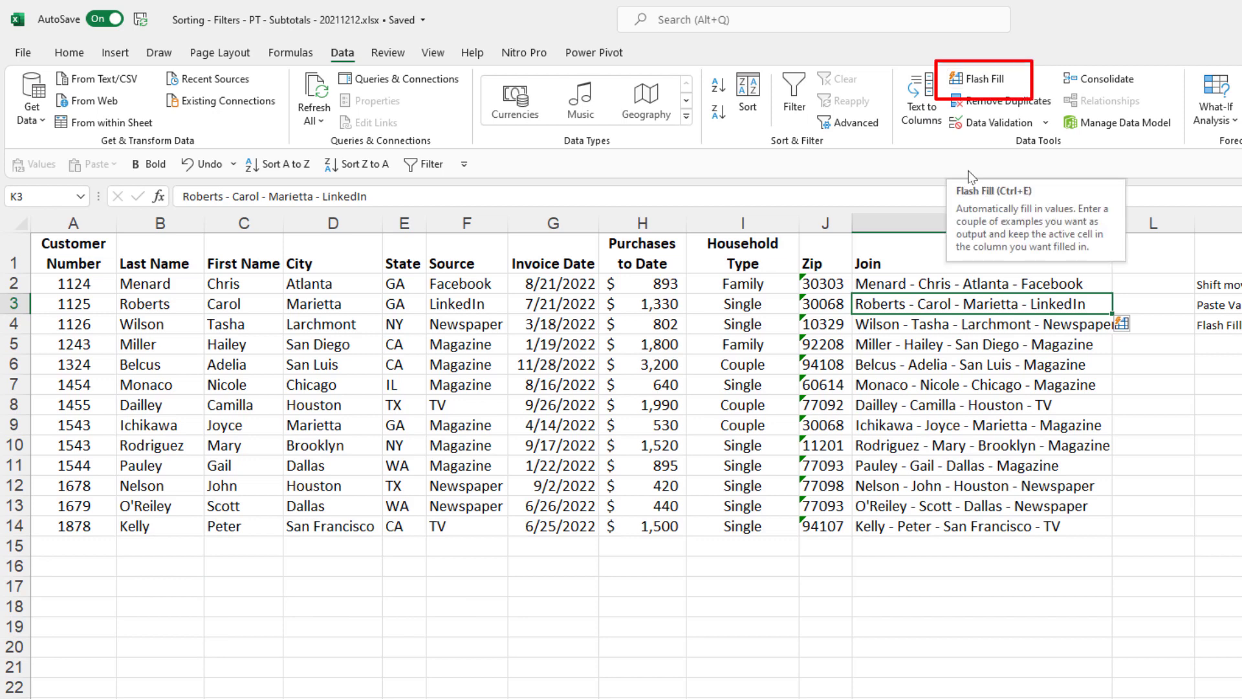
left_click(987, 79)
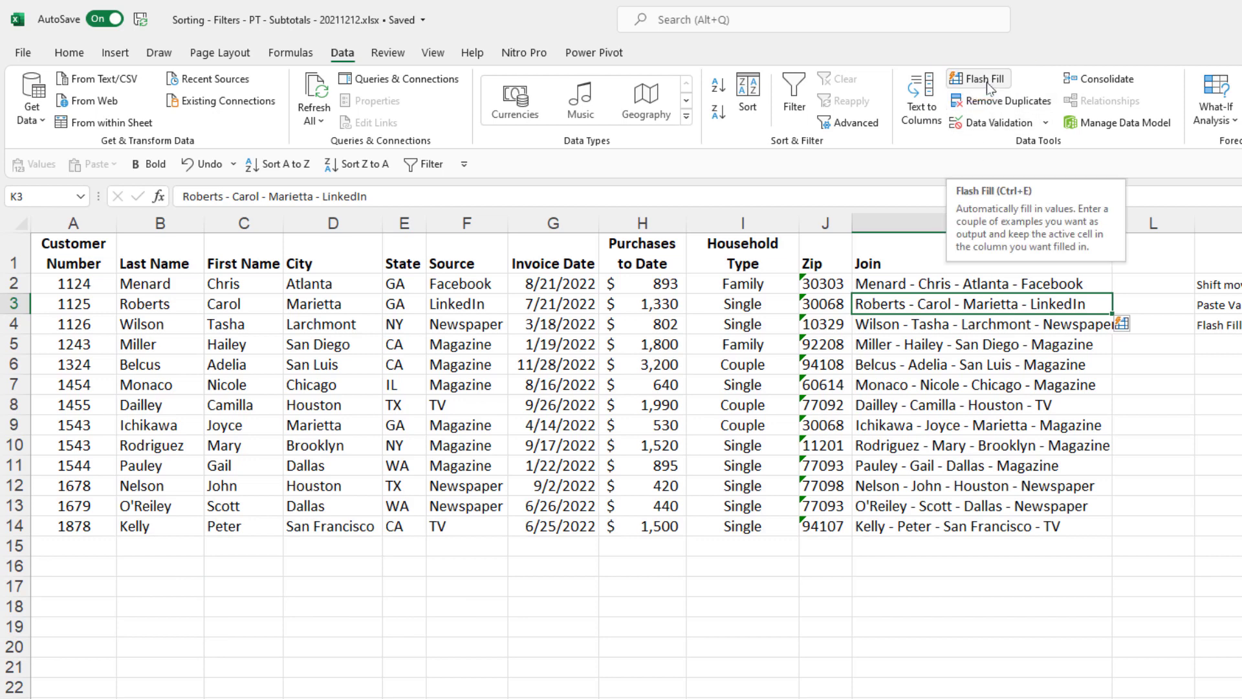
key("ctrl+z")
- Refill K3:K14 from the K2 example using Data > Flash Fill
left_click(932, 286)
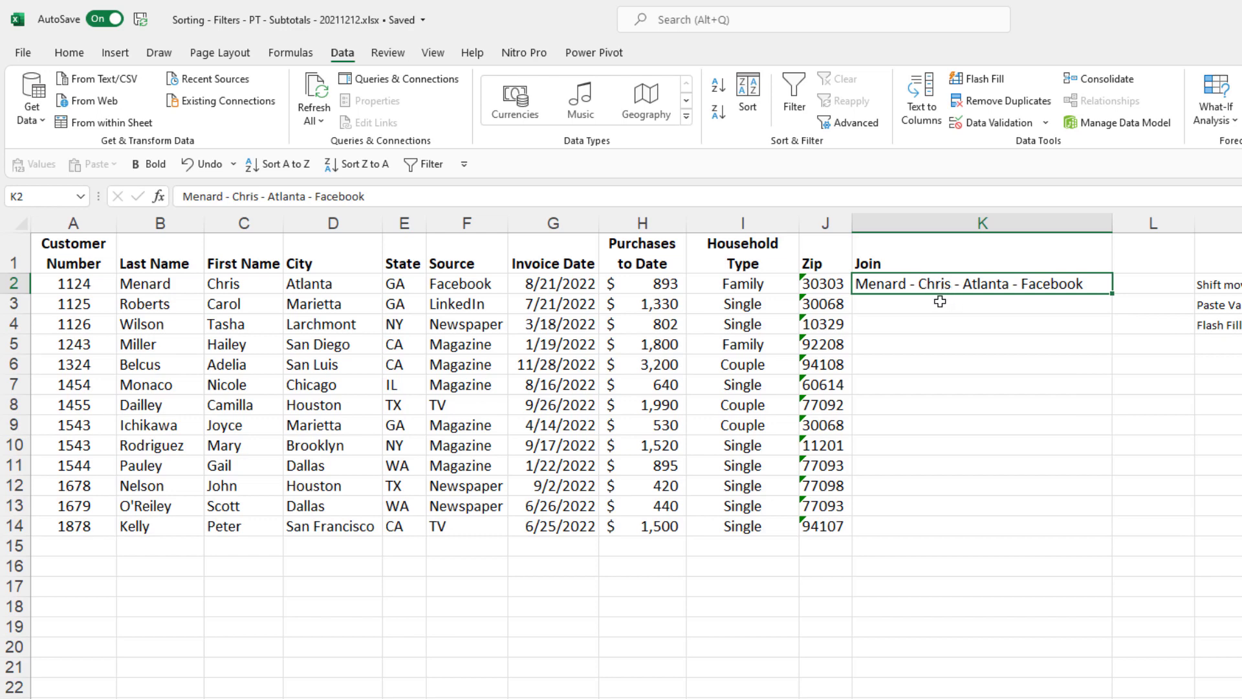
left_click(929, 307)
left_click(927, 318)
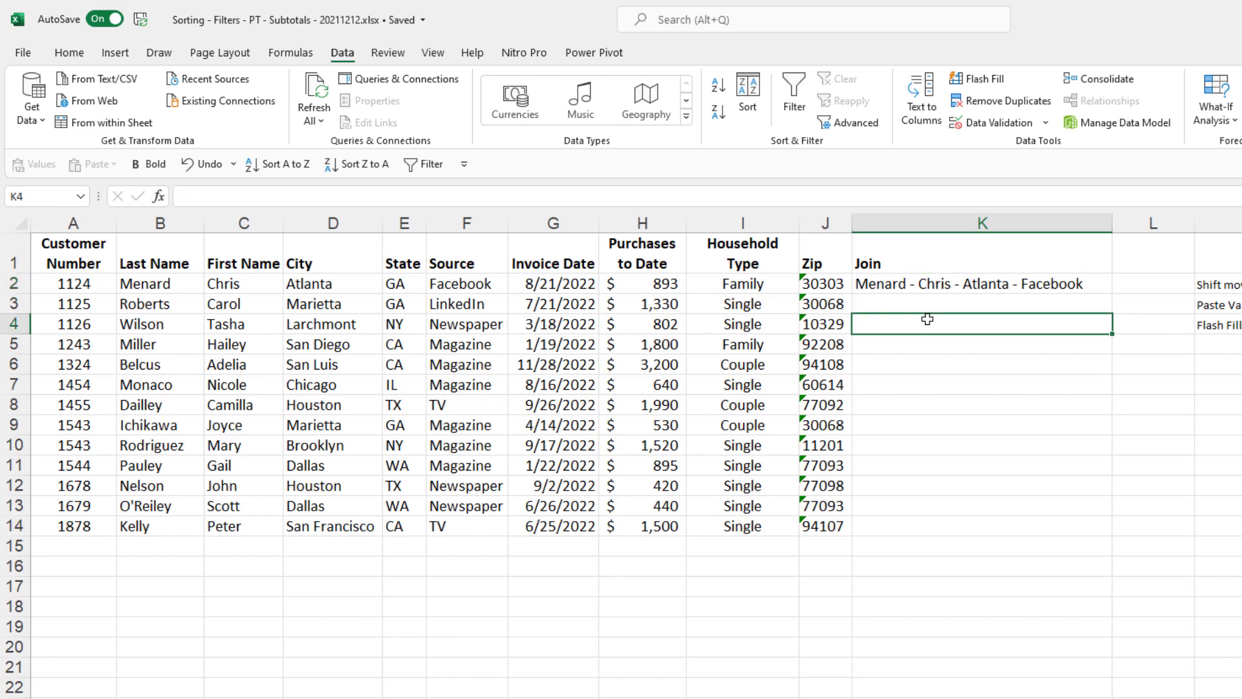
left_click(921, 288)
left_click(931, 303)
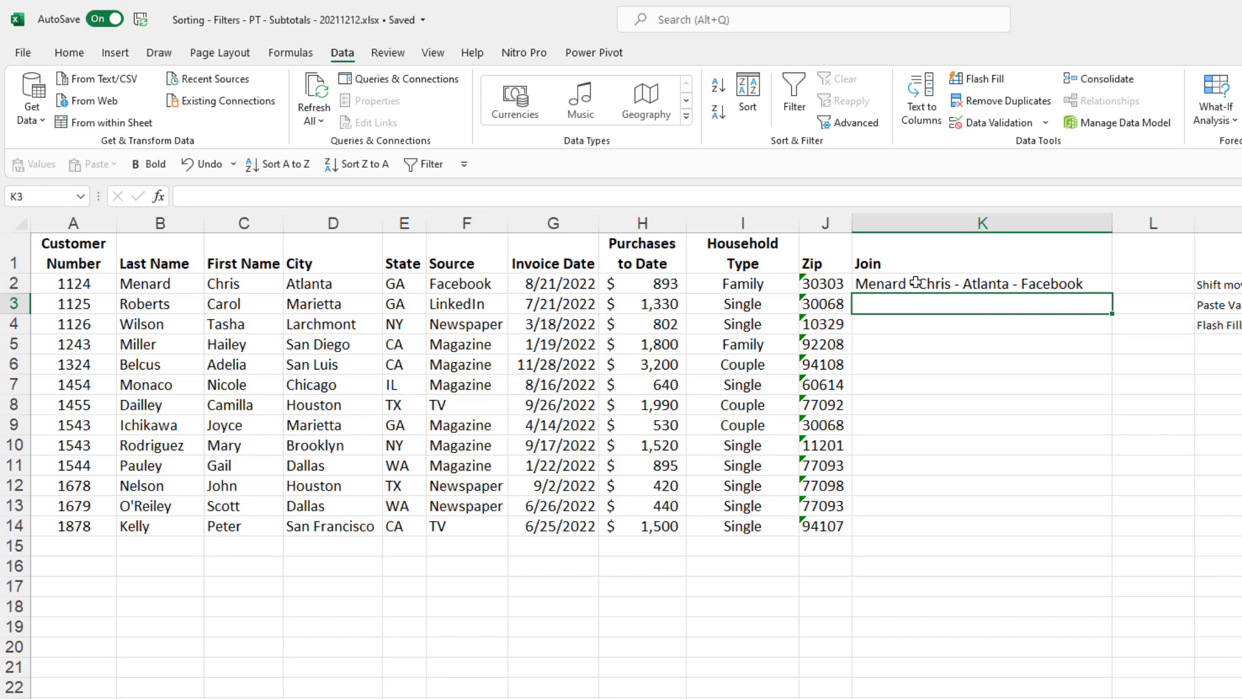
left_click(977, 79)
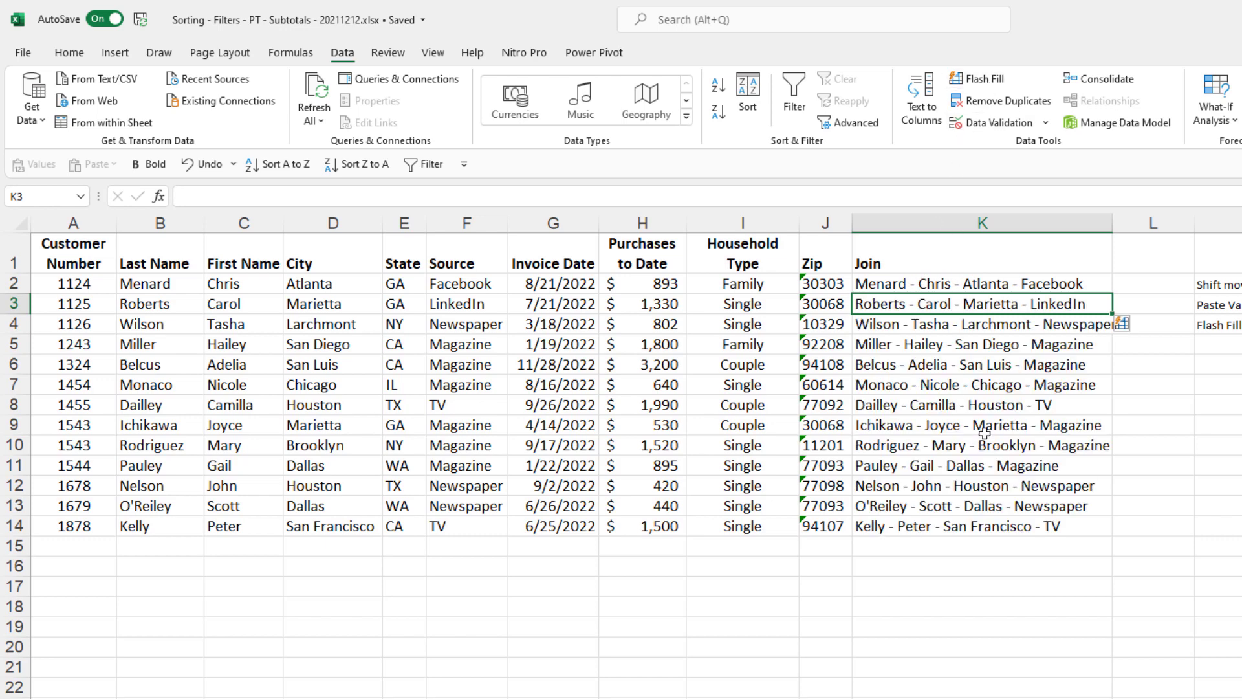
left_click(1216, 331)
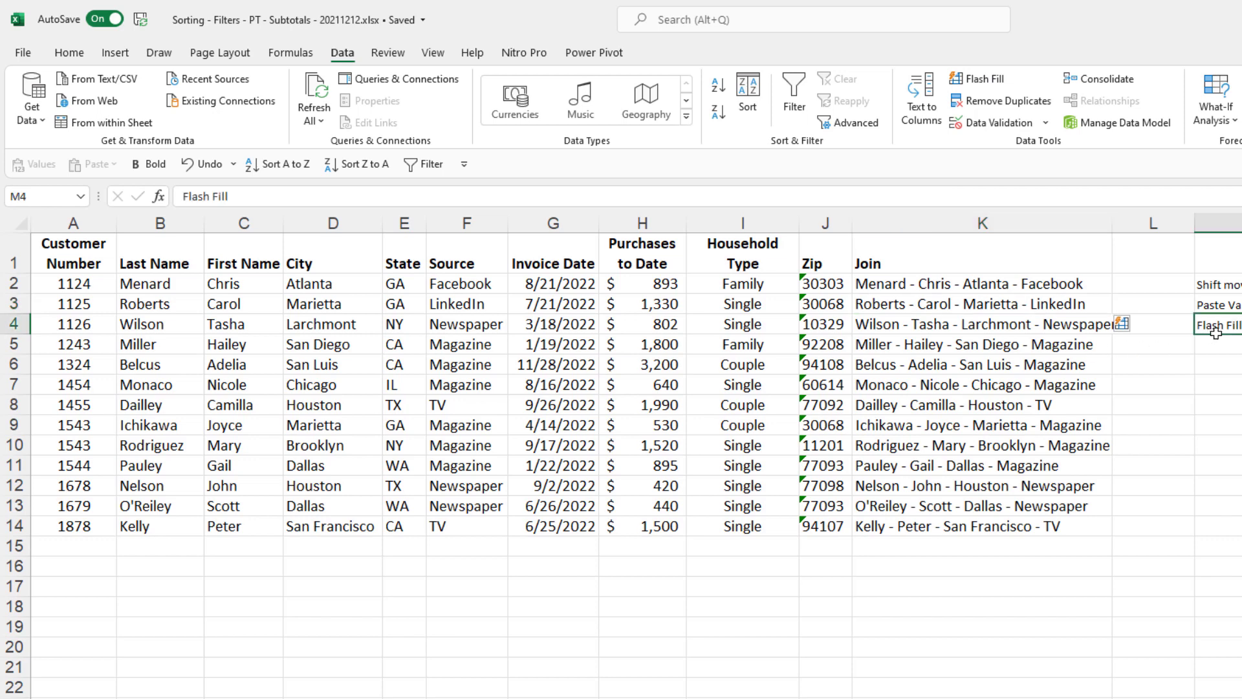